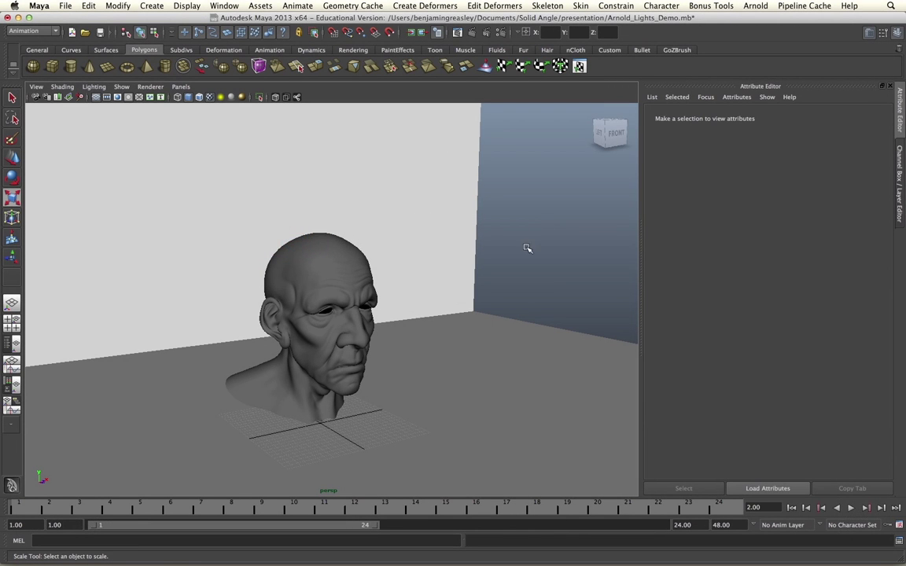
Orbit to the head's right side, run a test IPR render, and close the black preview.
scroll(546, 215, down, 2)
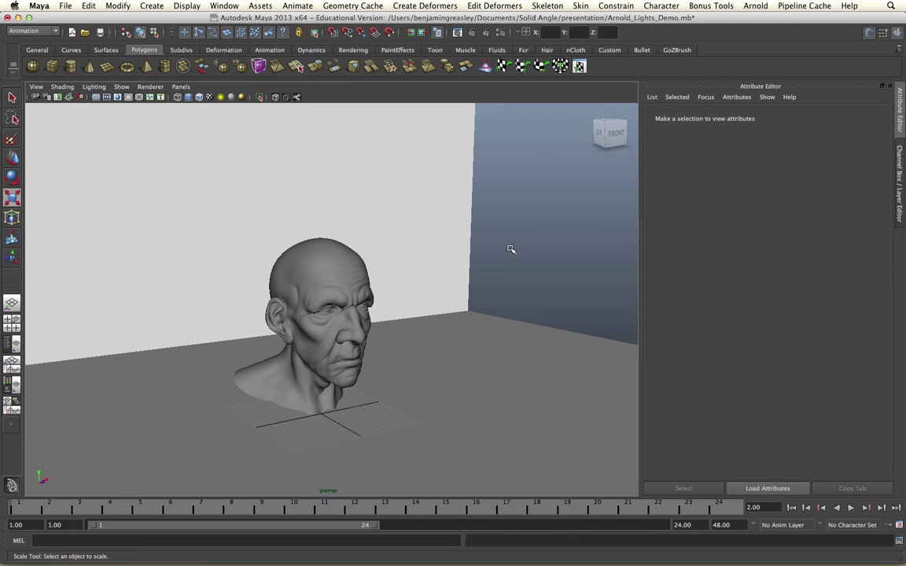
alt+drag(539, 272, 514, 264)
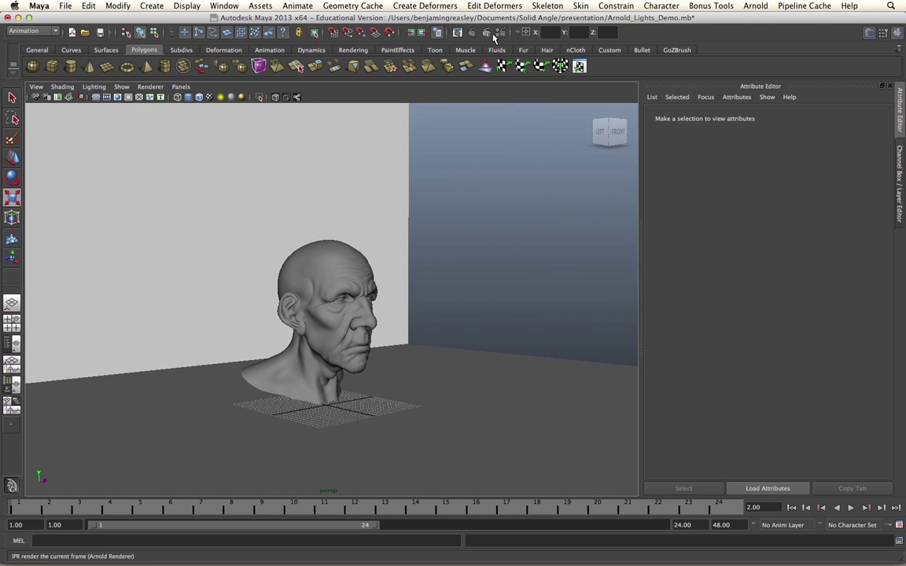
click(437, 32)
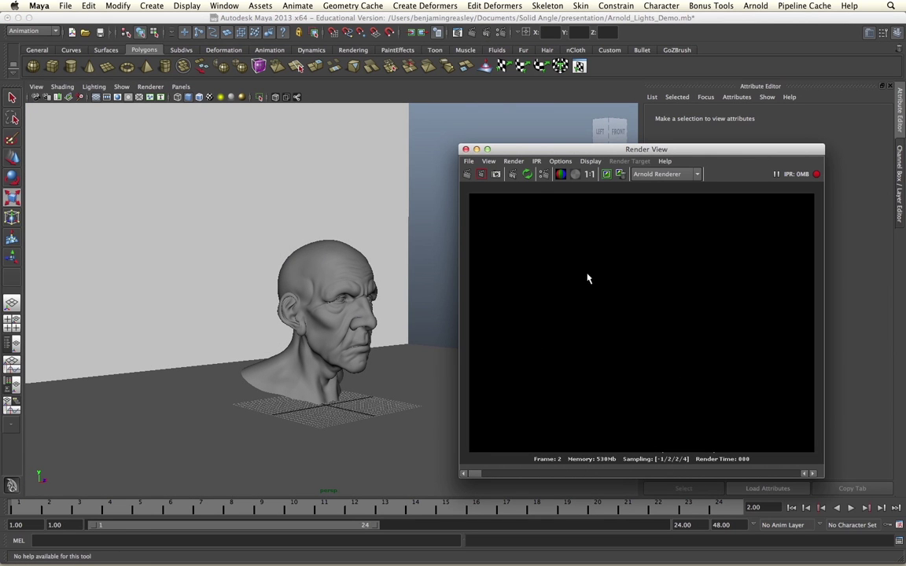
click(466, 149)
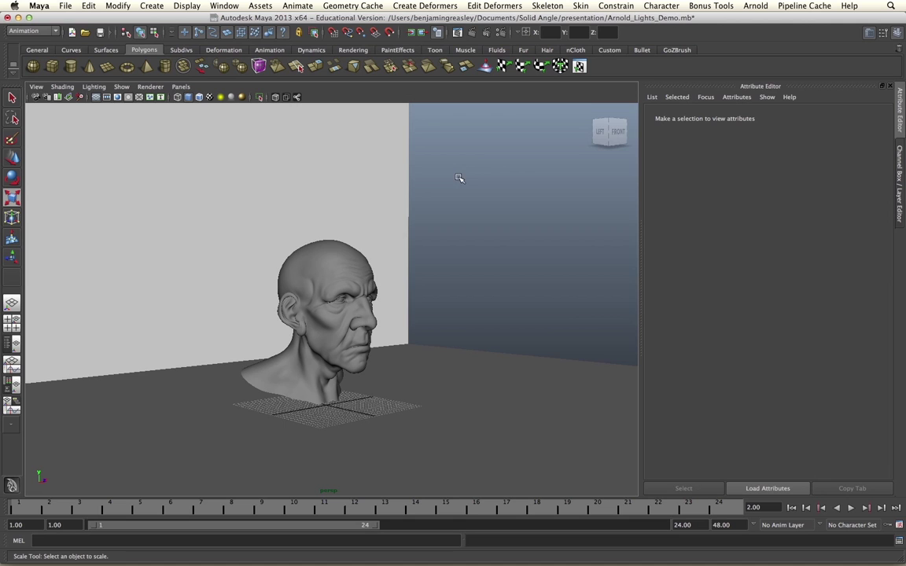
Create an Arnold Skydome Light, dolly out to view the dome and back in, then IPR render.
click(755, 6)
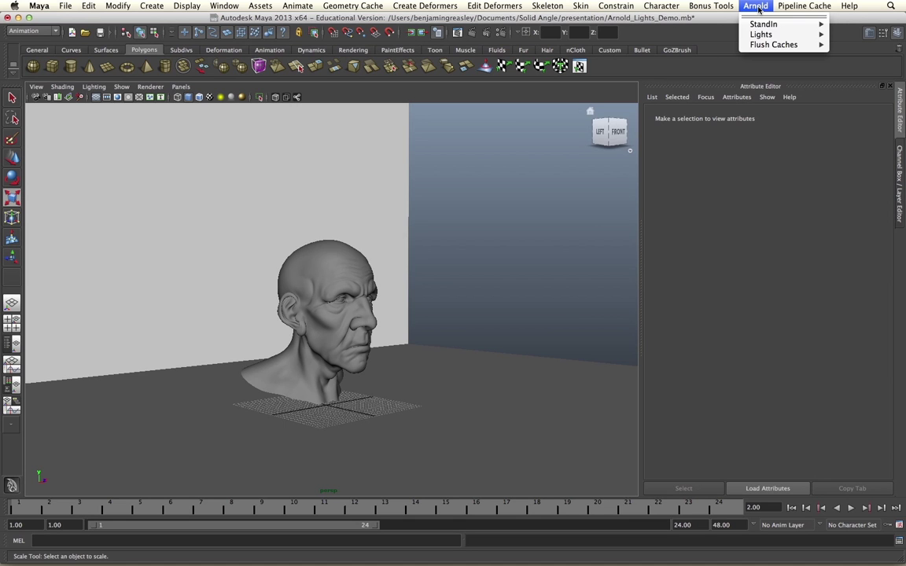
mouse_move(769, 36)
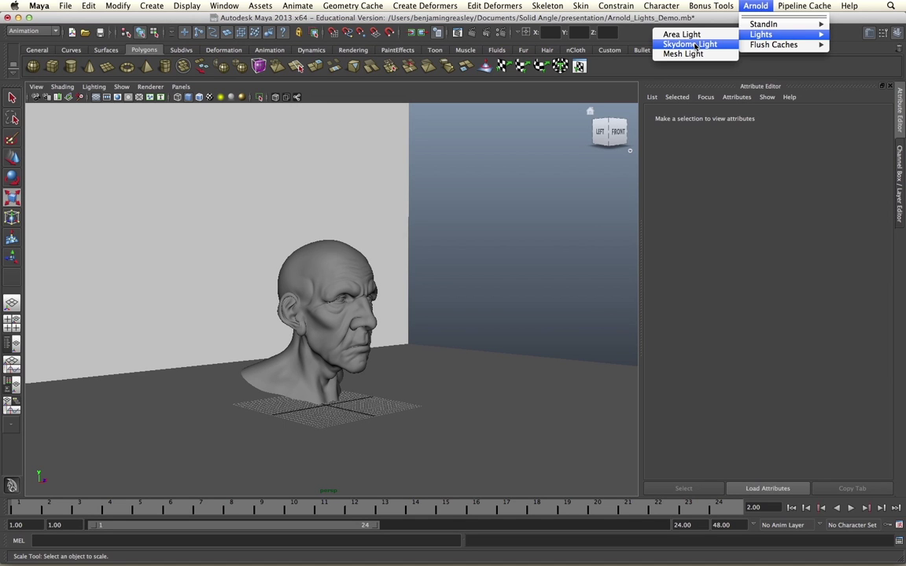
click(692, 44)
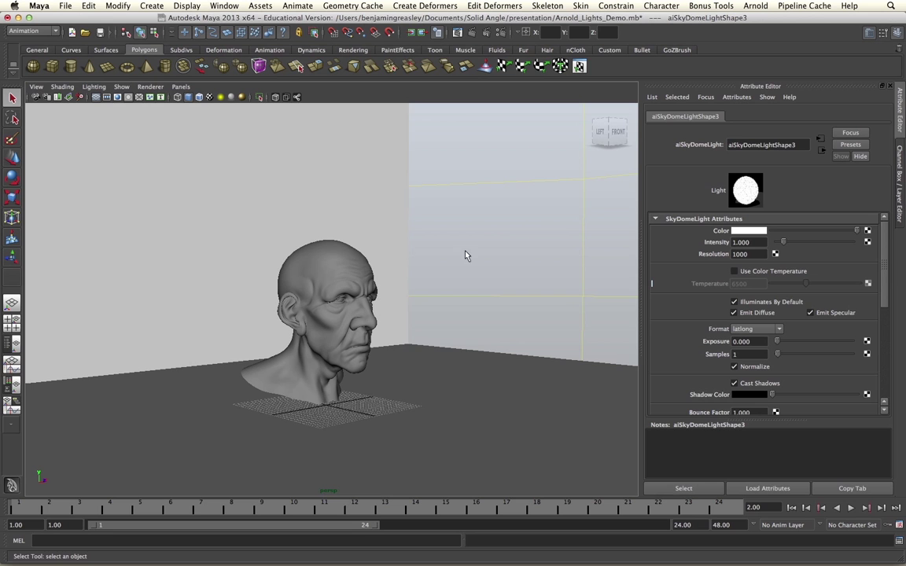
scroll(527, 269, down, 10)
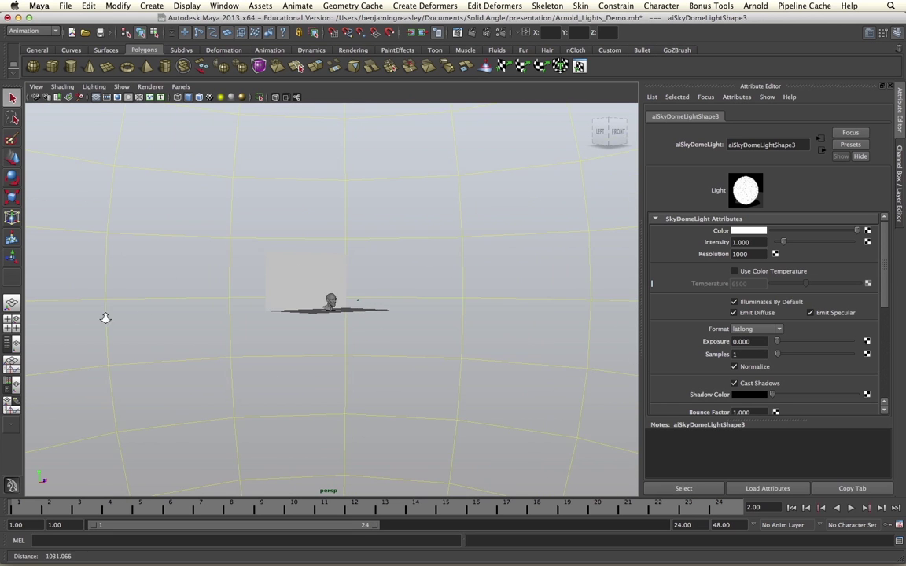
scroll(184, 314, down, 6)
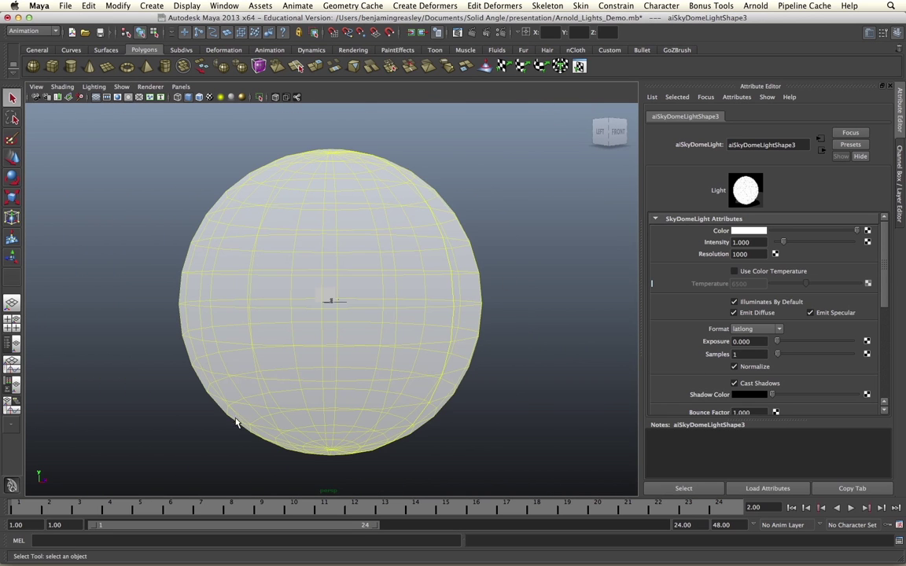
alt+drag(236, 422, 192, 425)
alt+right_drag(192, 425, 606, 295)
click(437, 32)
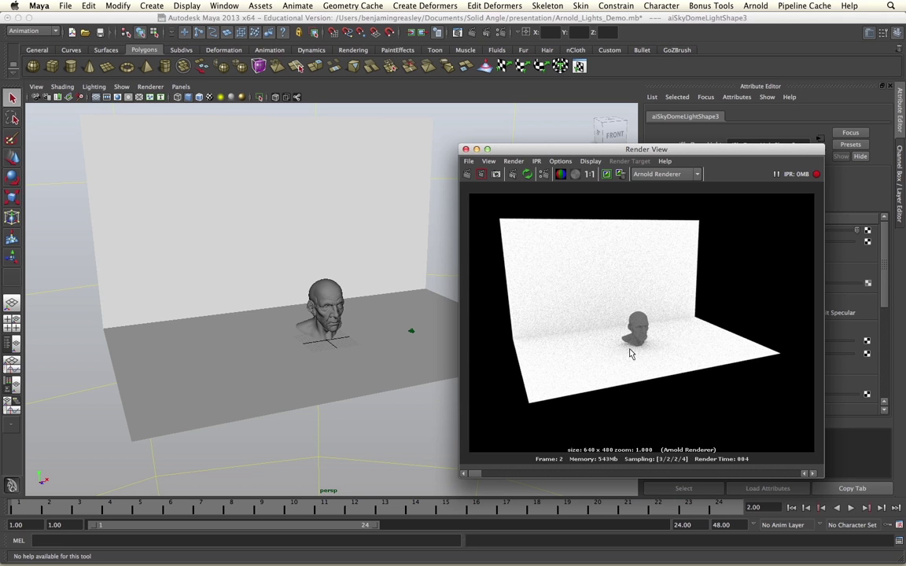
Close the preview, orbit around the dome, and scale the skydome sphere down to a tiny size.
click(466, 148)
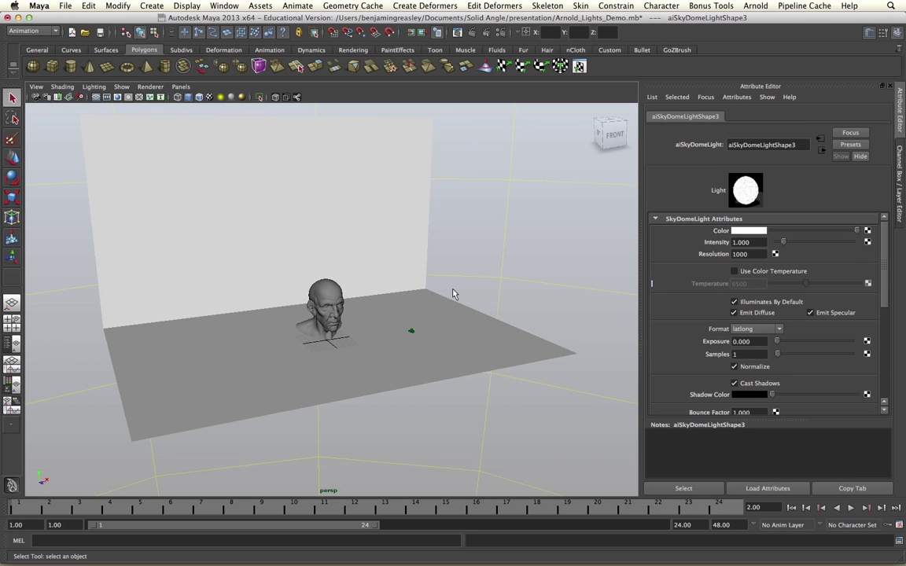
scroll(407, 260, down, 10)
scroll(381, 285, down, 3)
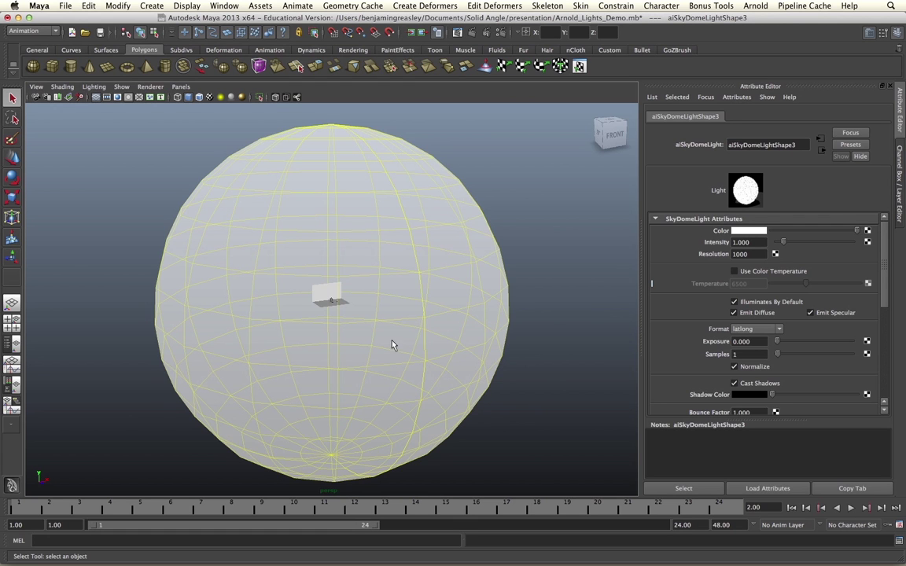
alt+drag(460, 370, 369, 338)
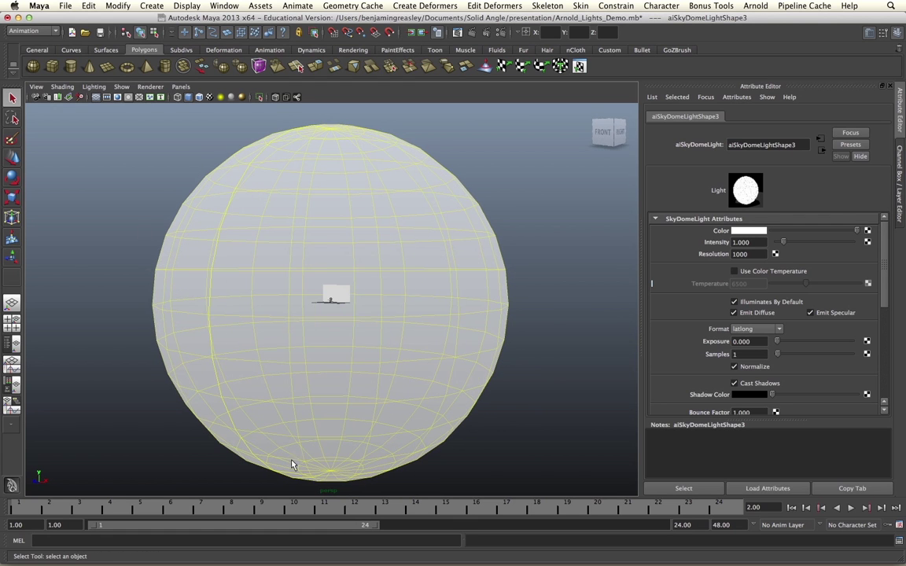
alt+drag(352, 404, 443, 398)
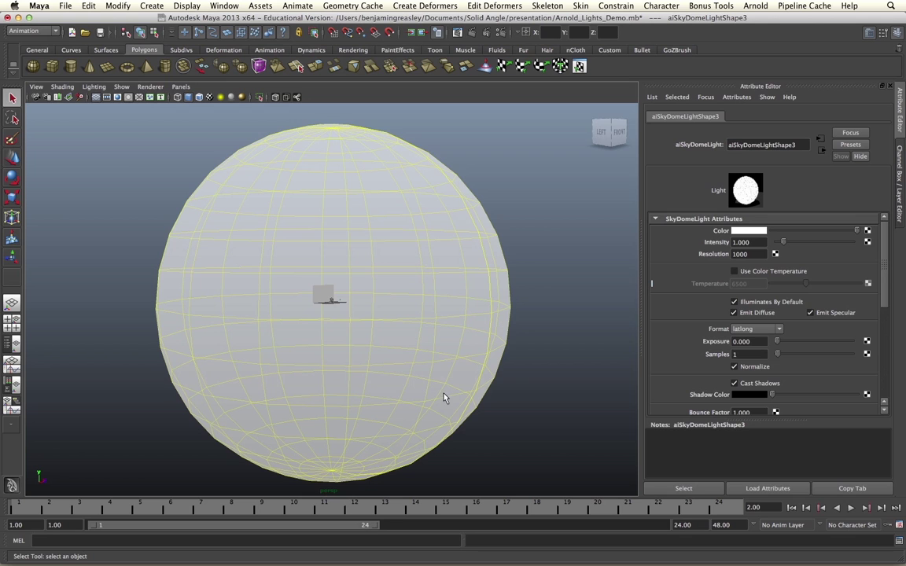
key(e)
key(r)
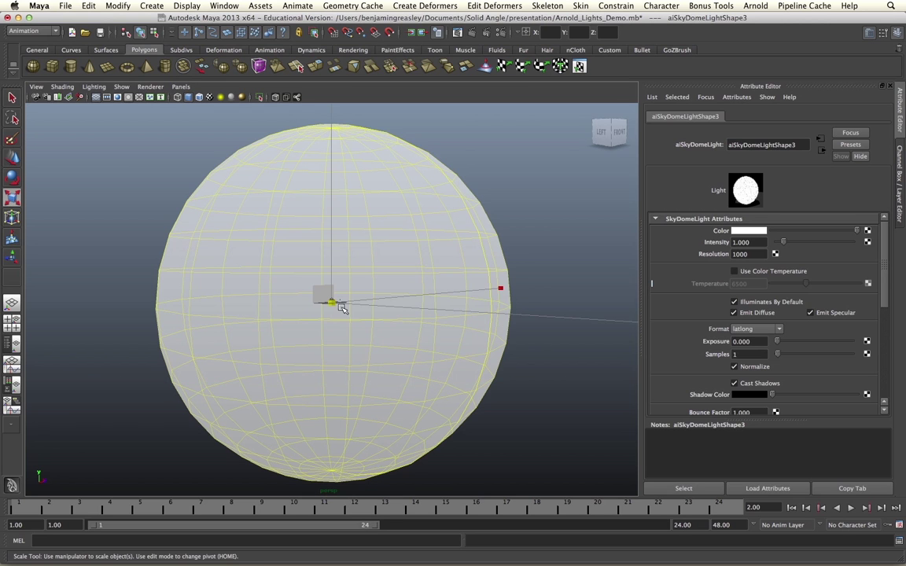
drag(331, 303, 257, 311)
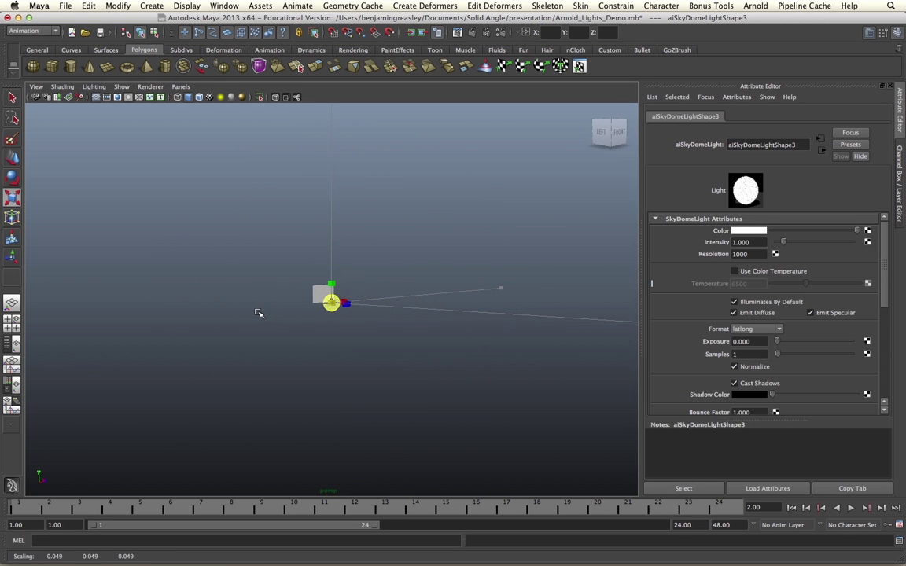
Resize the dome to a medium sphere above the head and run an IPR render.
scroll(346, 307, up, 10)
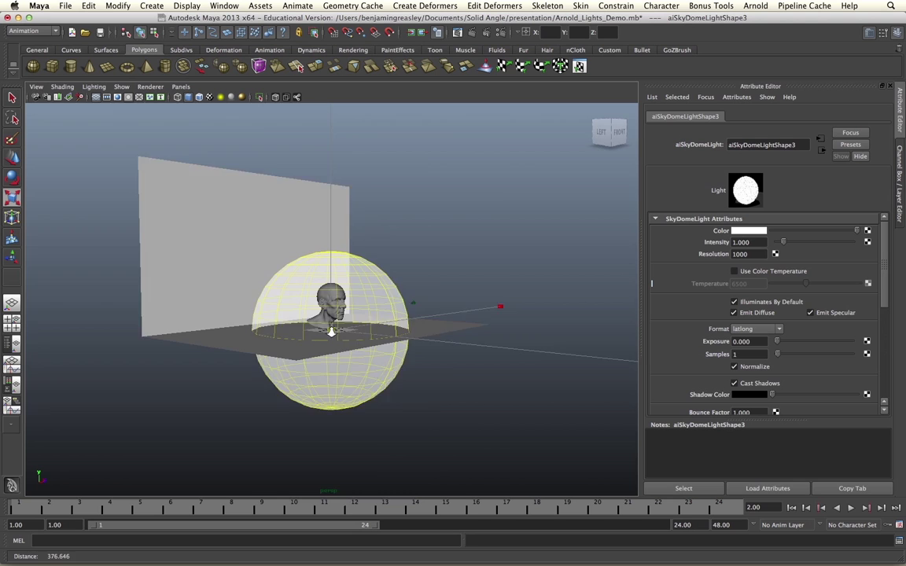
drag(330, 361, 326, 61)
key(w)
key(q)
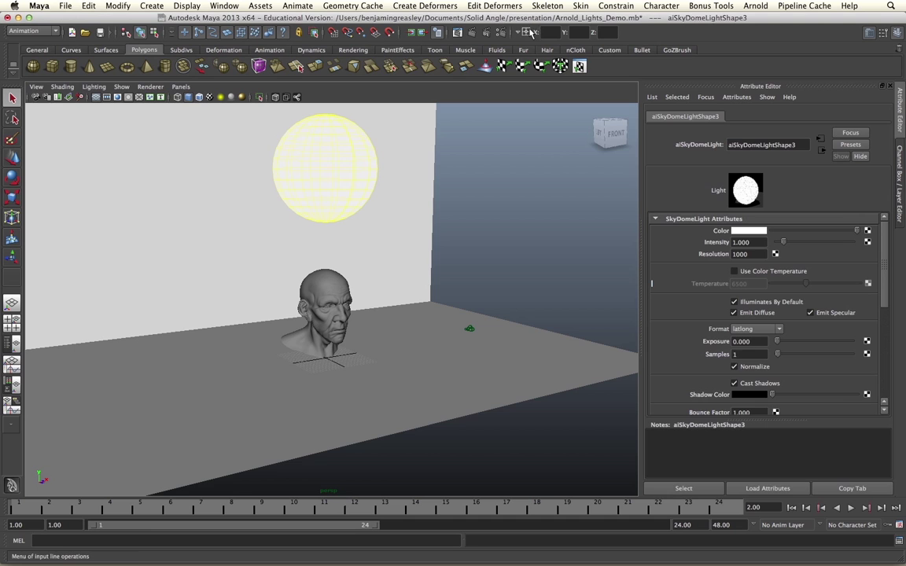
click(487, 34)
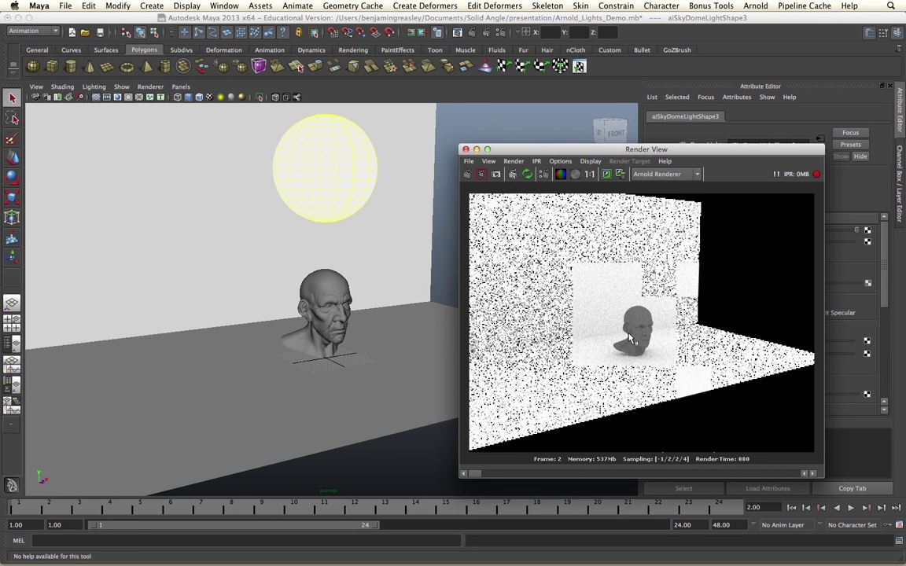
alt+right_drag(283, 442, 330, 447)
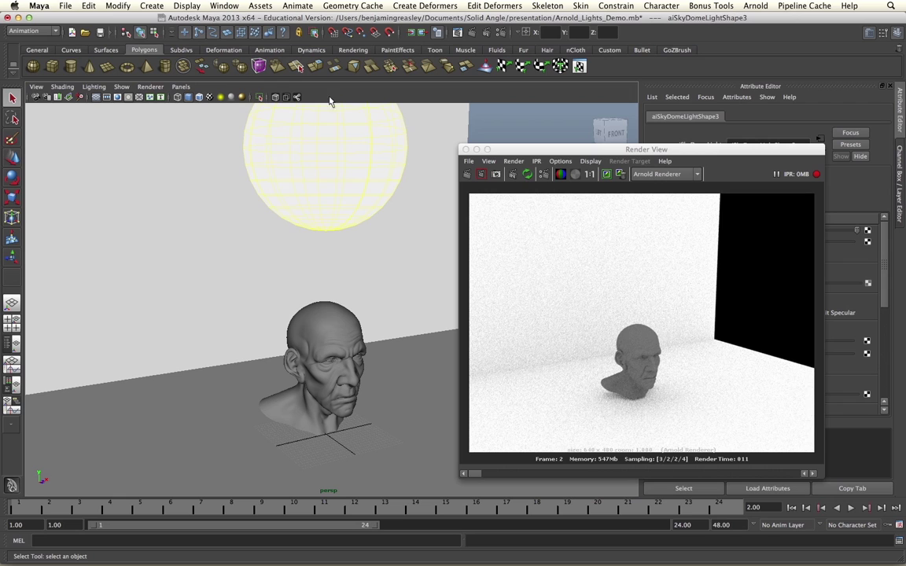
Re-run the IPR render and try a pink-red colour for the skydome light.
click(465, 150)
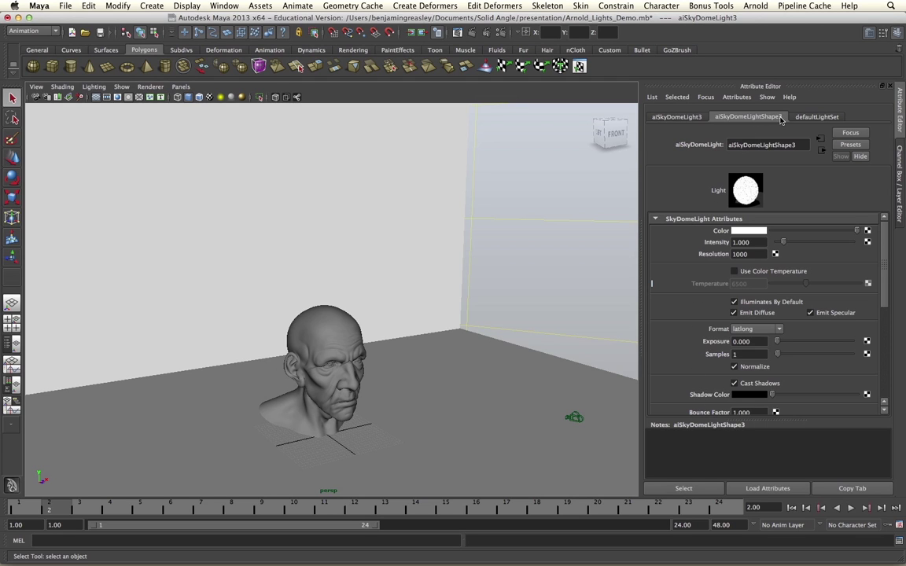
click(485, 36)
drag(519, 148, 271, 133)
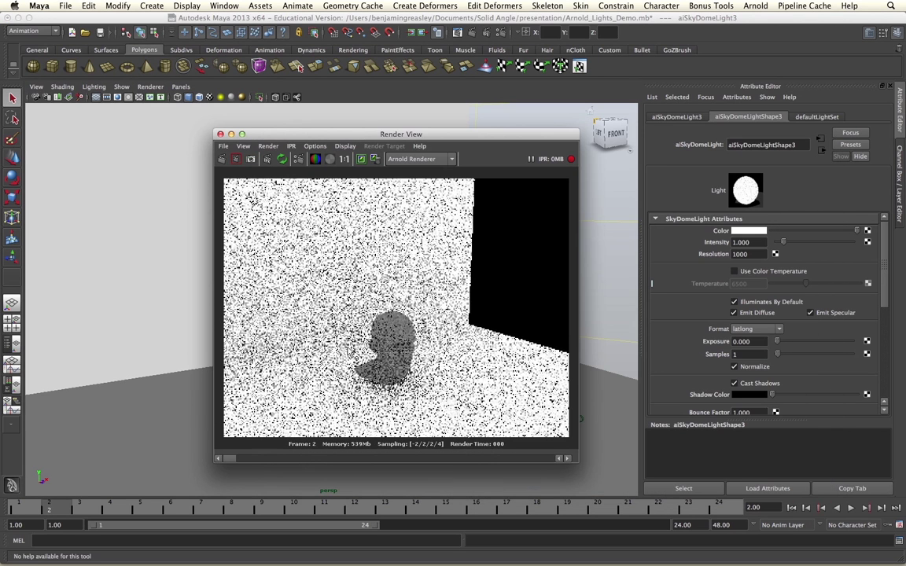
click(755, 231)
click(454, 282)
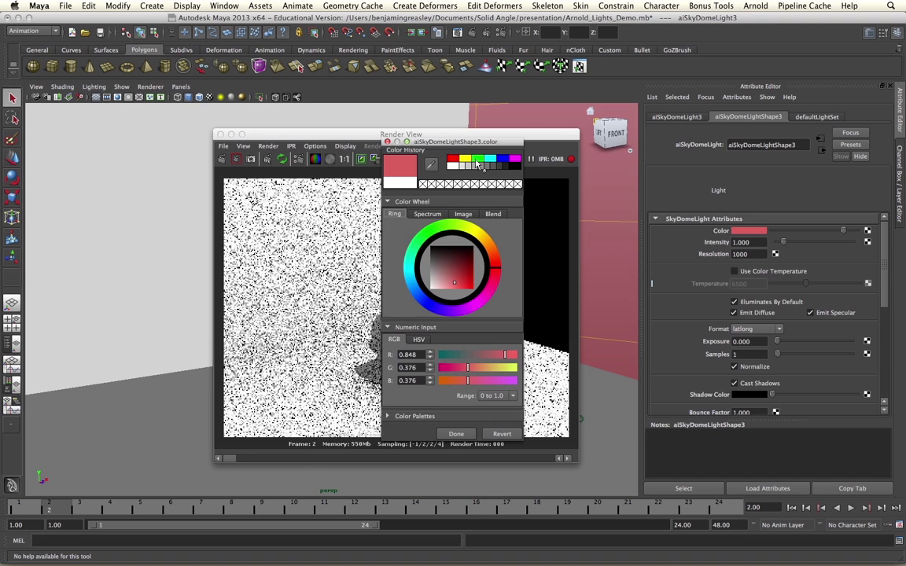
drag(456, 141, 667, 141)
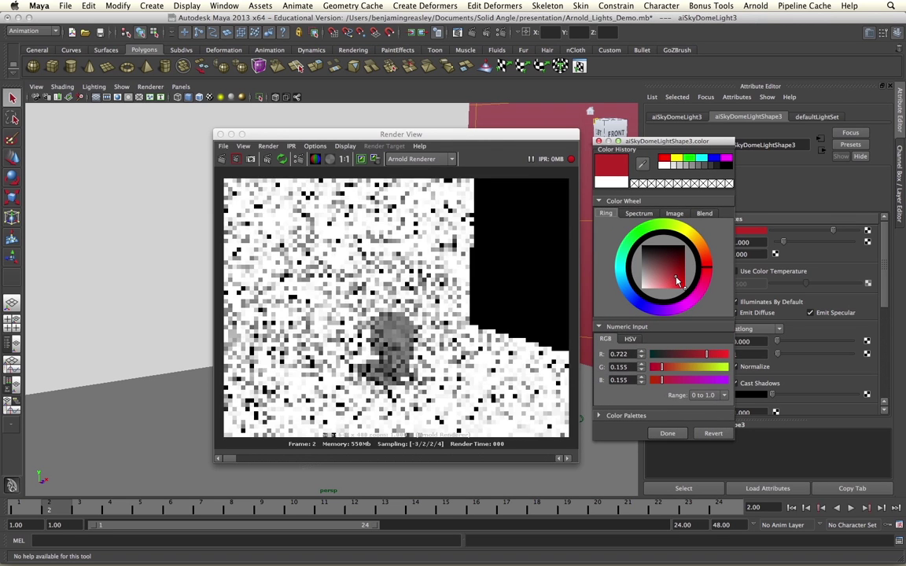
Push the dome colour to intense red, then a darker green, and re-render.
drag(636, 360, 711, 375)
click(677, 282)
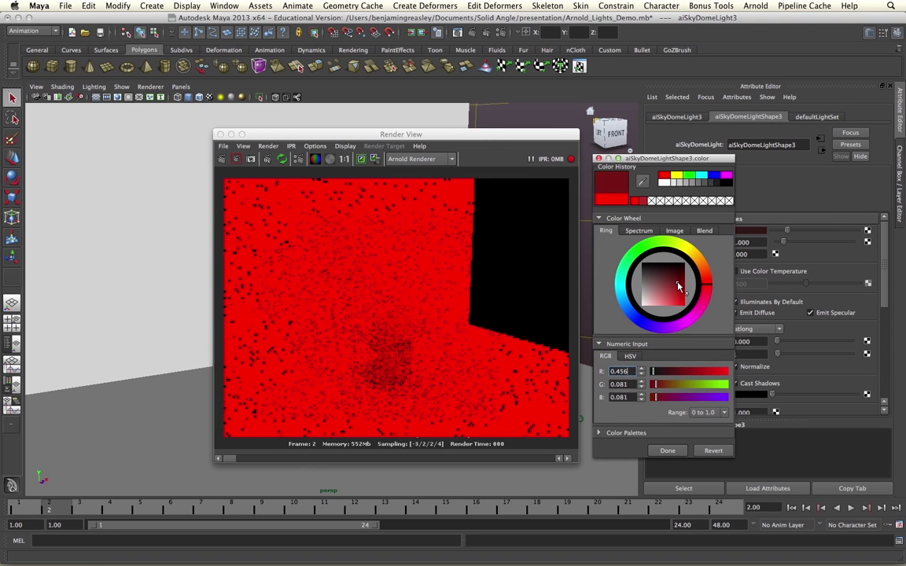
click(655, 243)
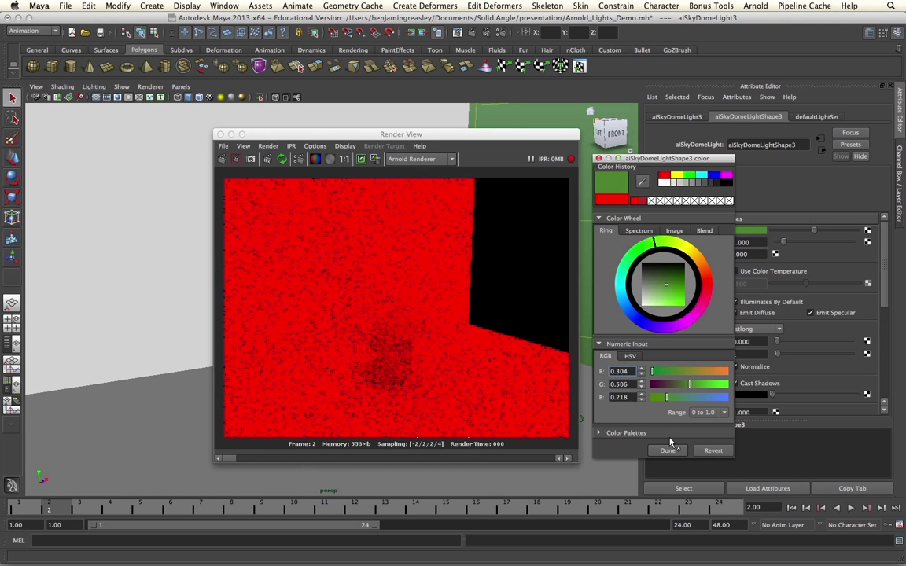
click(667, 450)
click(220, 134)
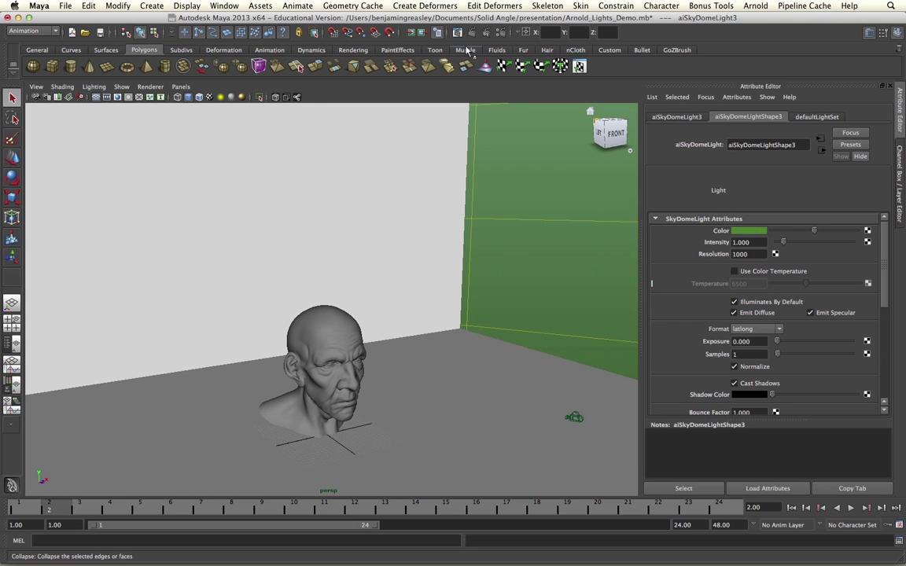
click(361, 31)
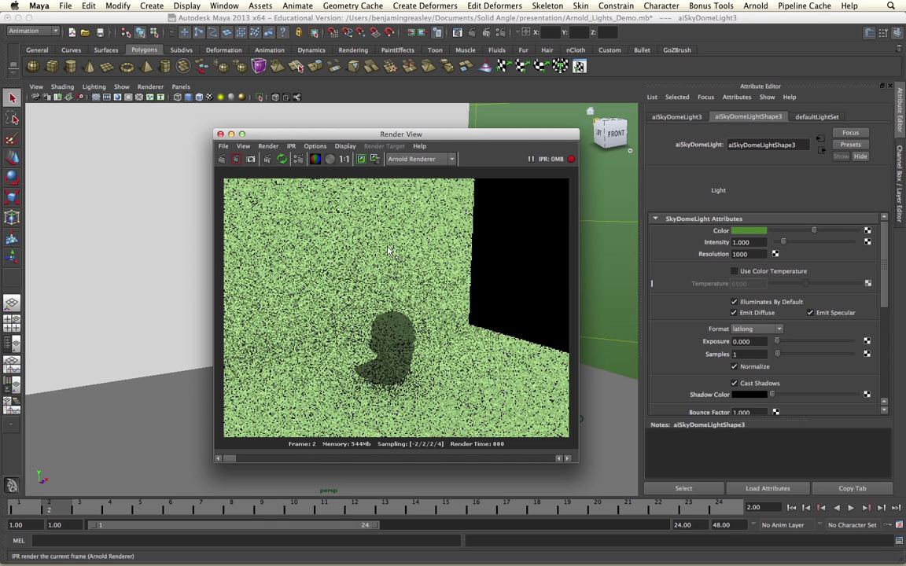
Set the skydome light colour back to white (1.0, 1.0, 1.0) and re-run IPR.
drag(838, 230, 857, 229)
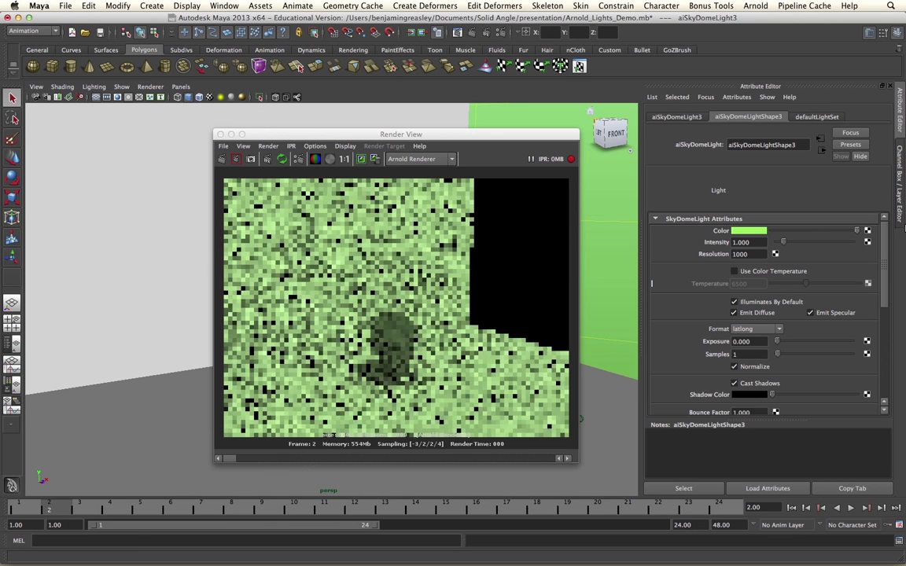
click(747, 231)
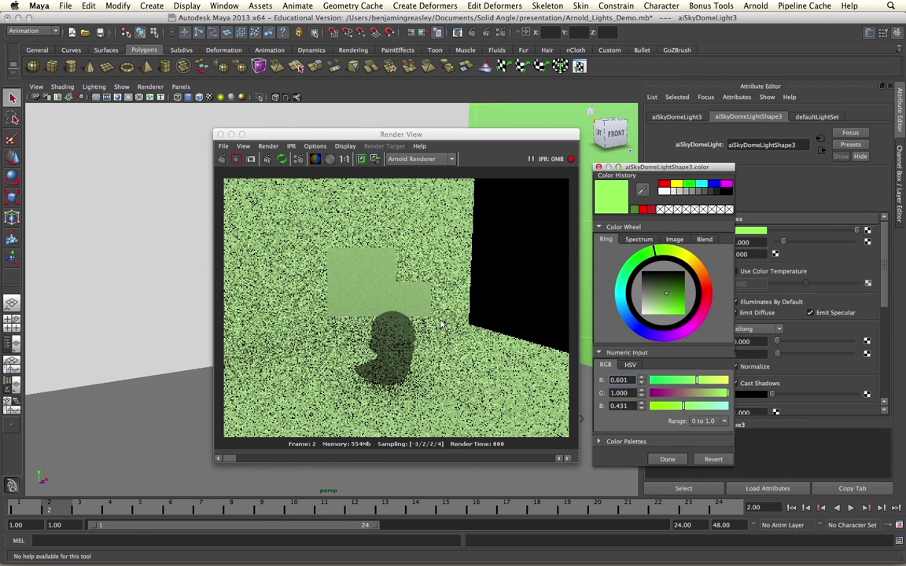
click(666, 460)
click(222, 134)
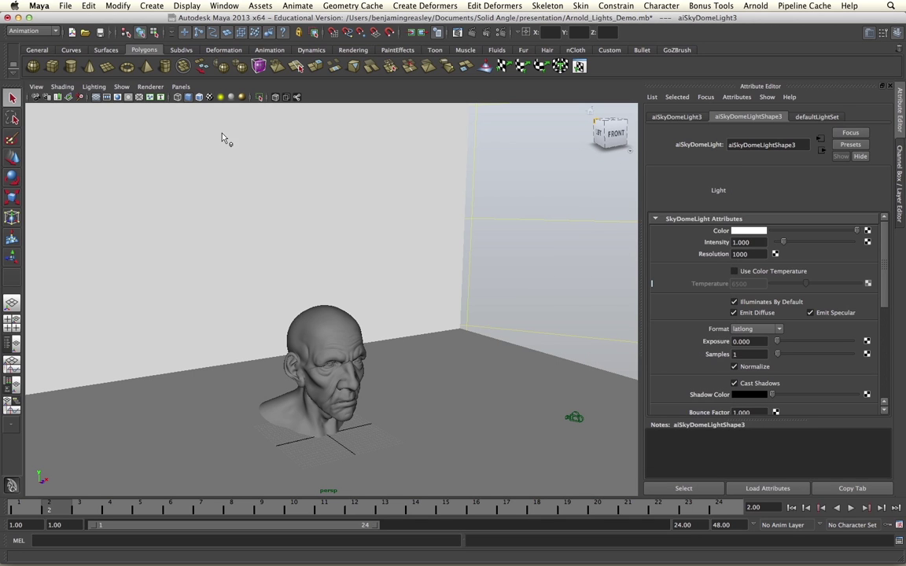
click(491, 33)
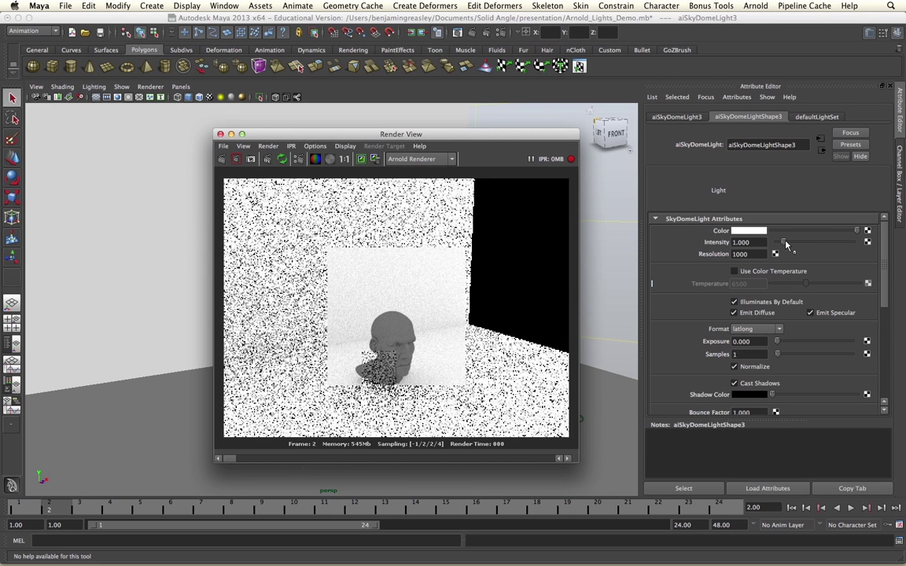
Test a higher skydome Intensity of about 7.5, then set it to 1.000.
mouse_move(784, 243)
mouse_down()
mouse_move(835, 245)
mouse_move(781, 248)
mouse_up()
double_click(741, 242)
text(1)
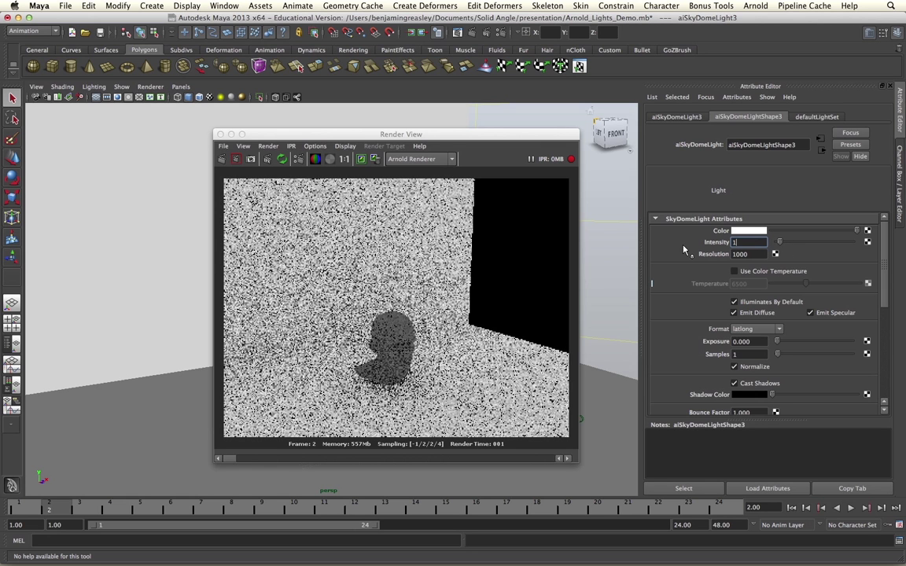
key(Return)
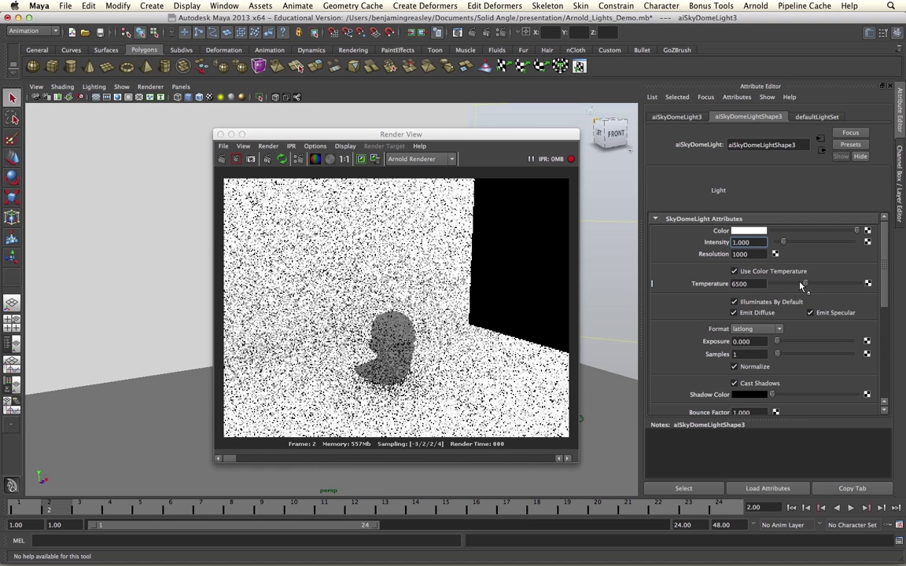
Lower the colour temperature to 1000 and refresh the render with warm light.
drag(802, 285, 745, 287)
drag(822, 284, 747, 285)
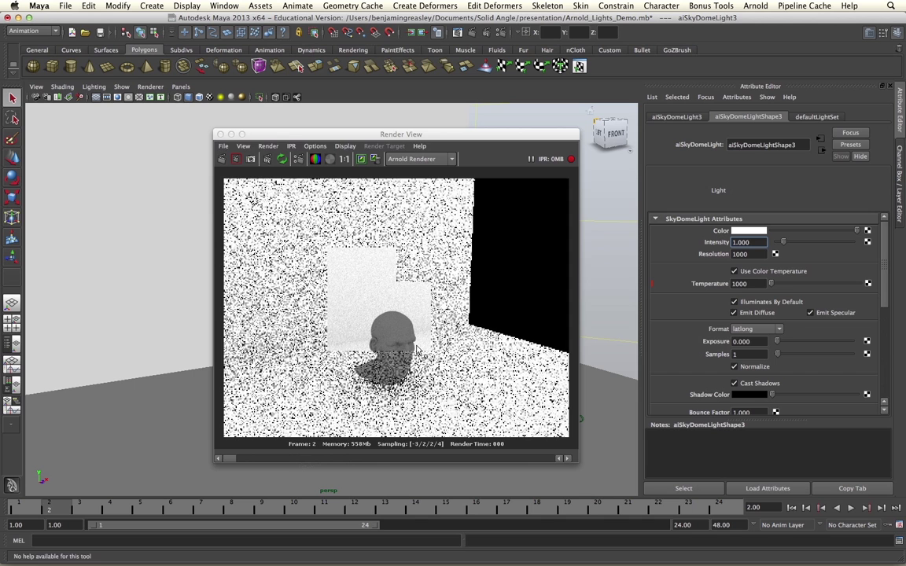
click(232, 135)
click(487, 32)
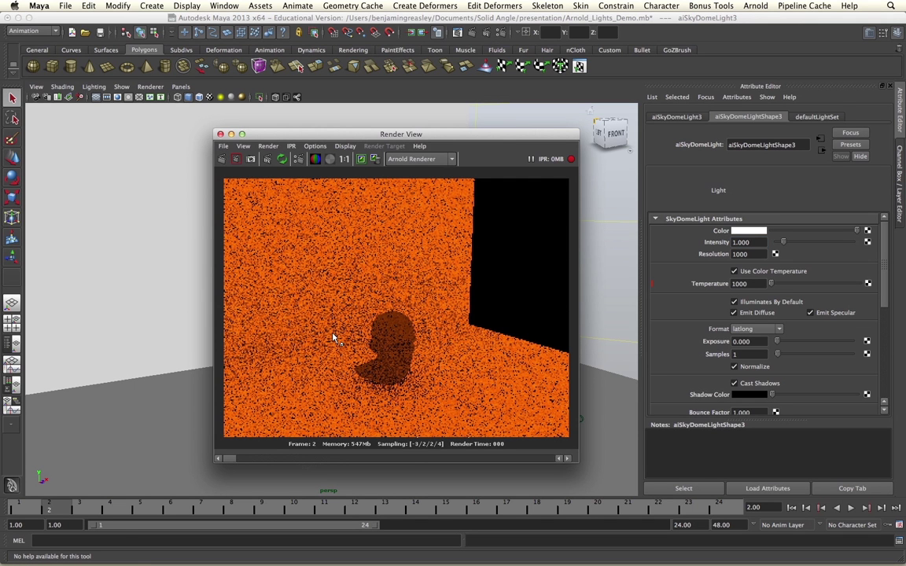
click(221, 135)
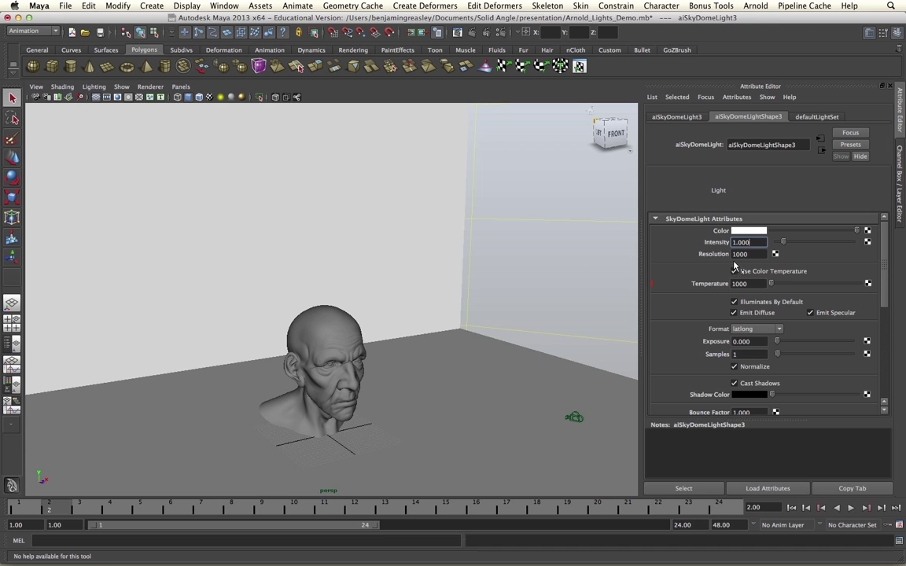
Try Use Color Temperature at 15000, render, then switch colour temperature off.
click(734, 270)
drag(771, 283, 859, 283)
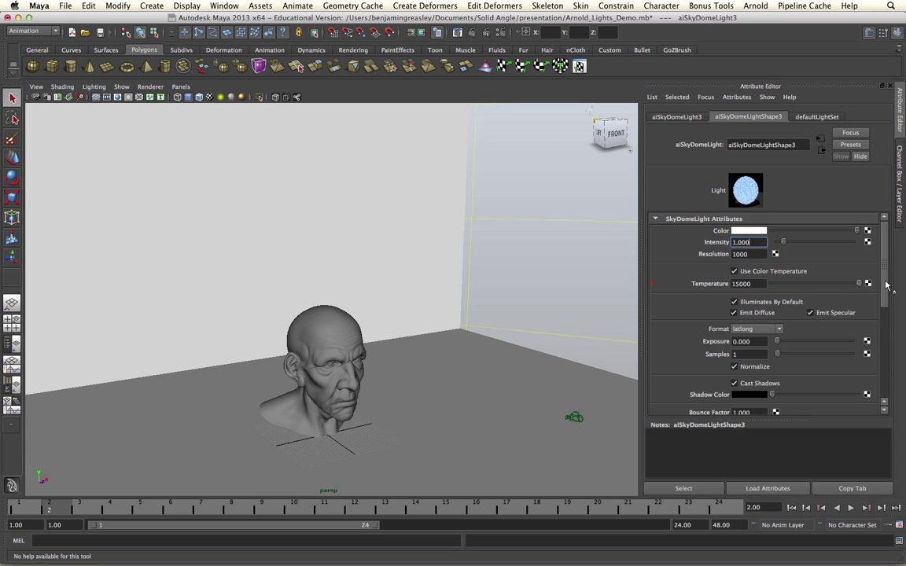
click(495, 34)
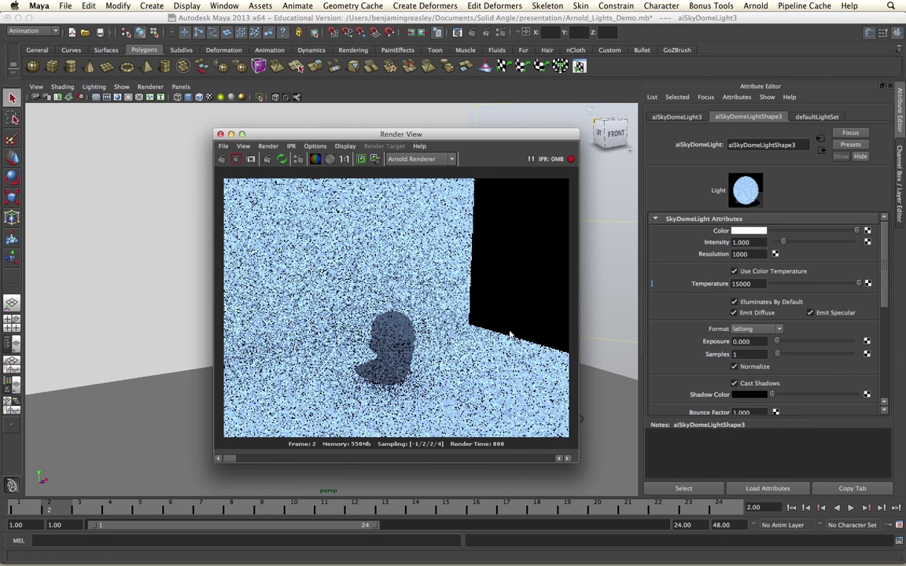
click(734, 271)
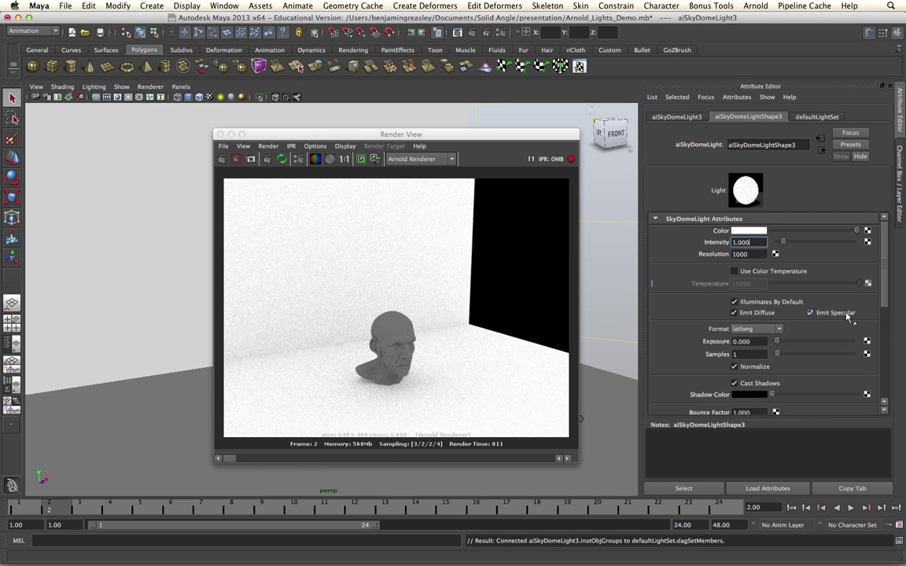
Keep the skydome Format set to latlong.
click(763, 331)
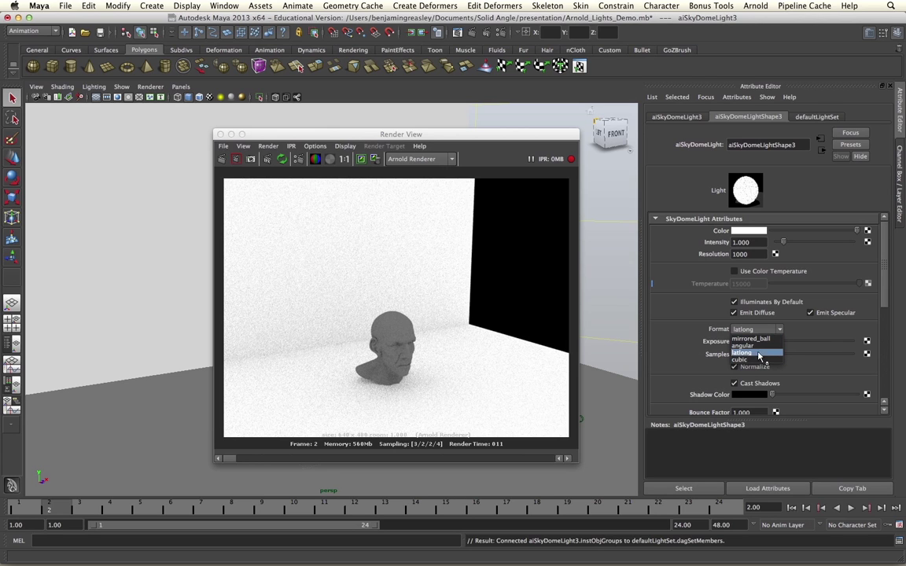
click(745, 354)
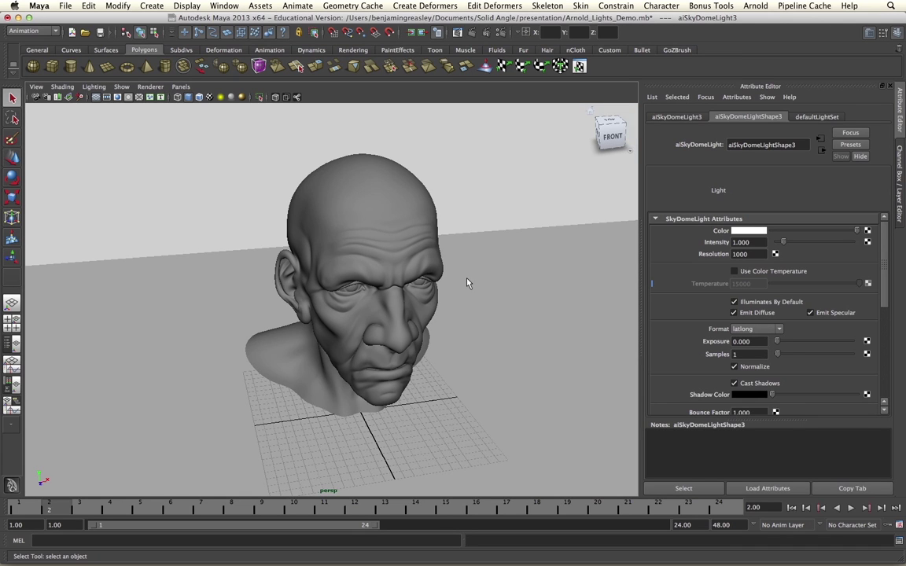
Tumble to a closer angle on the head, IPR render it, and check the Arnold Renderer settings.
alt+drag(473, 277, 483, 197)
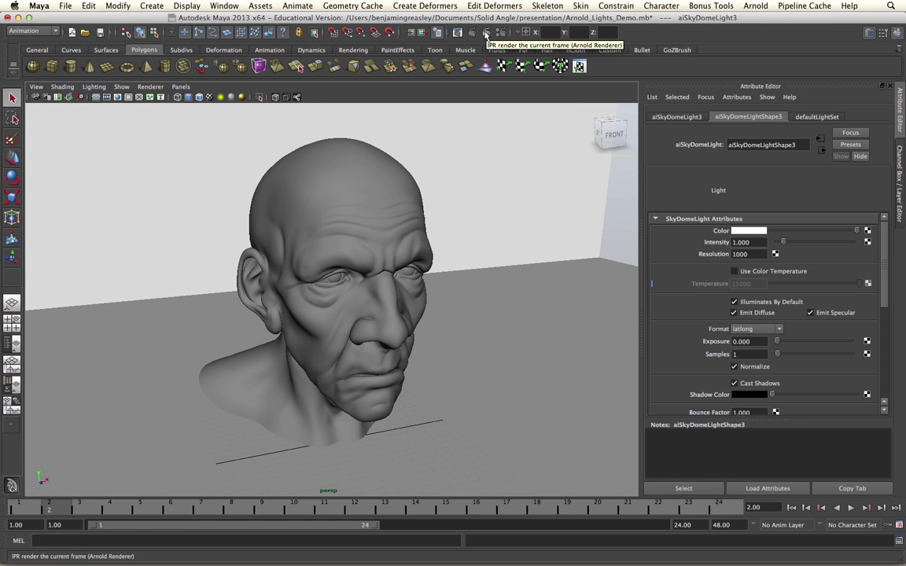
click(485, 33)
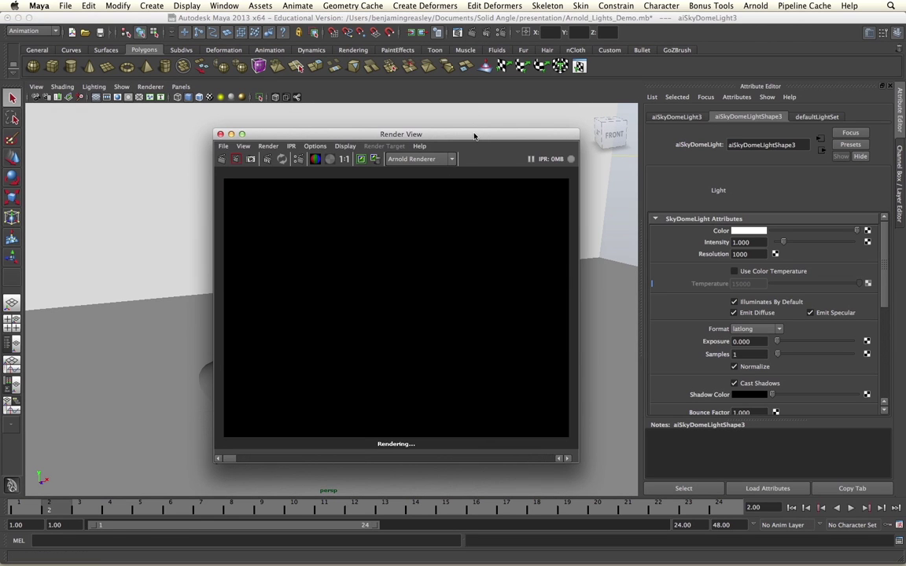
drag(474, 136, 470, 127)
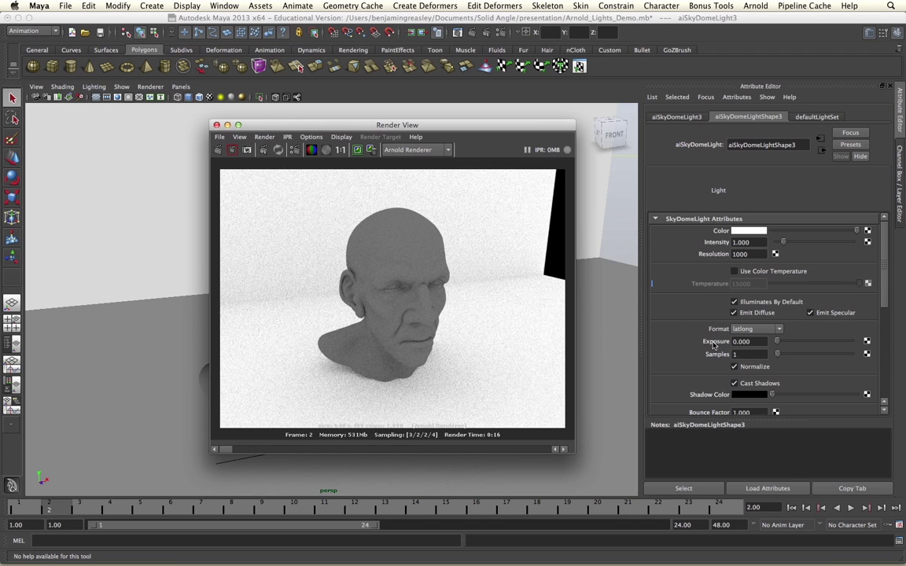
click(437, 32)
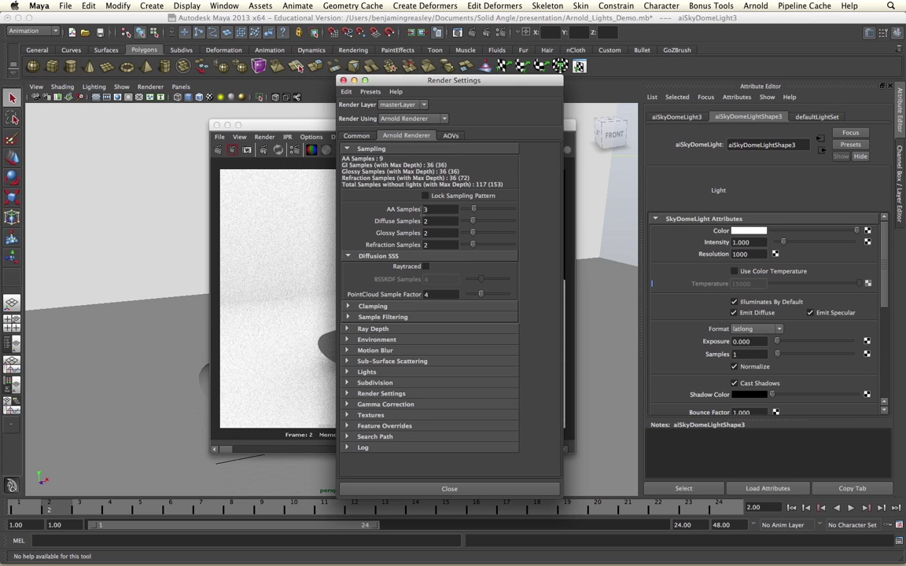
Test skydome Samples at 100, 2 and 3, rendering the frame at 3.
click(308, 73)
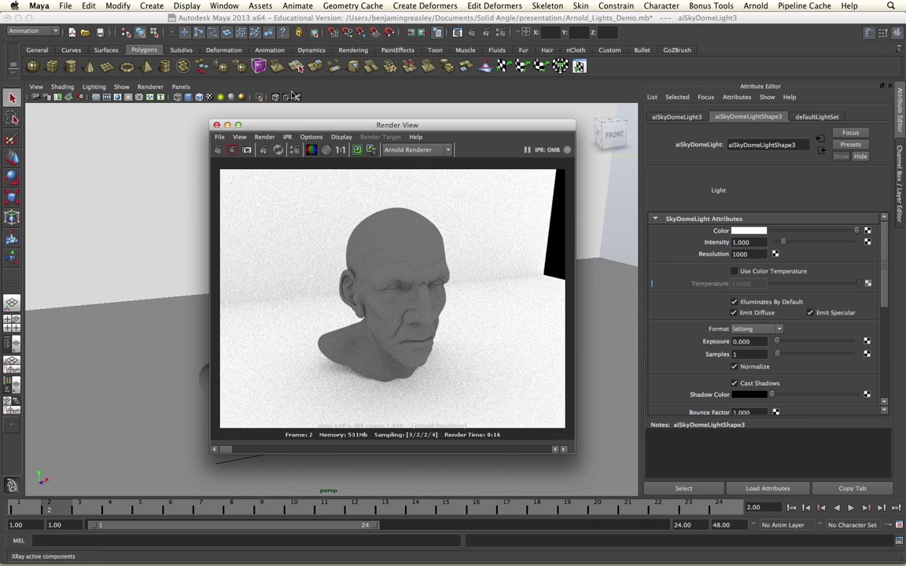
click(217, 124)
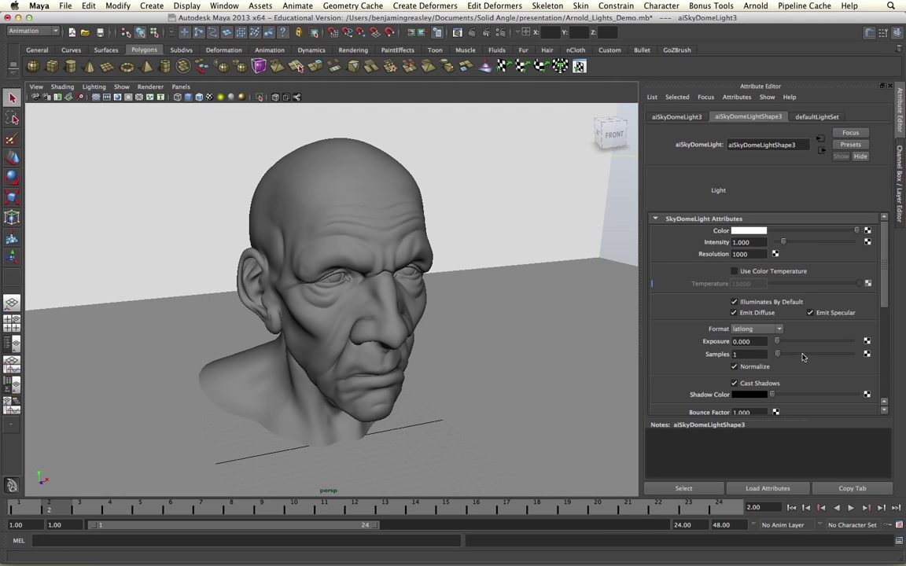
drag(779, 355, 883, 357)
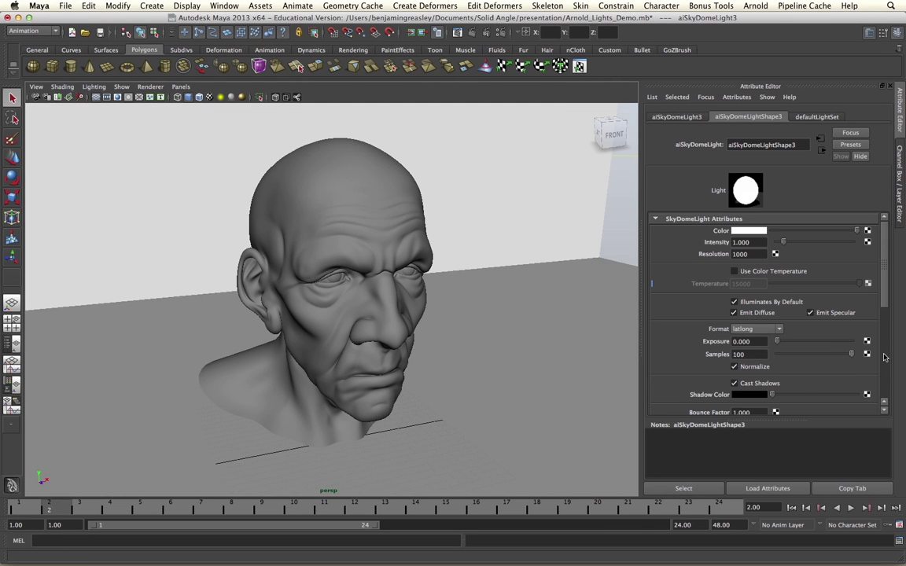
click(783, 356)
double_click(749, 354)
text(3)
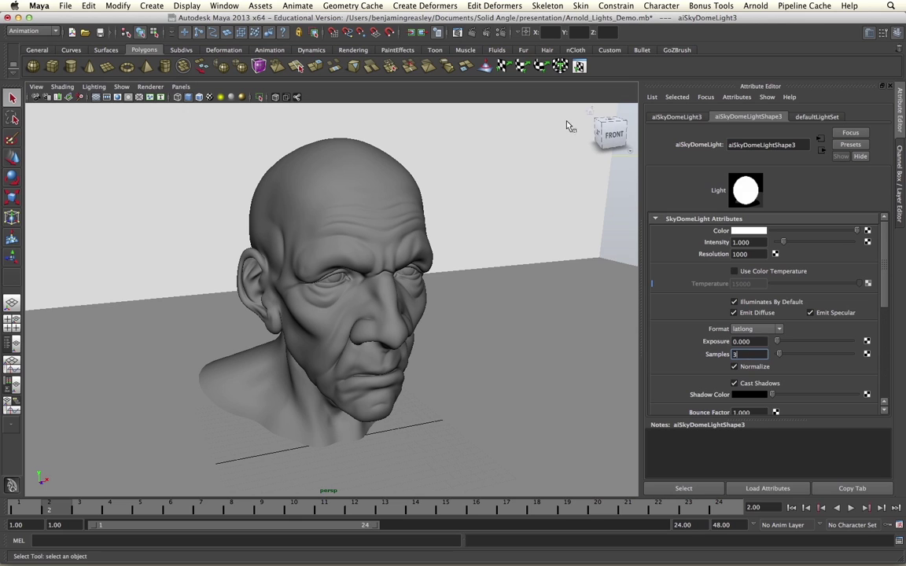
click(472, 33)
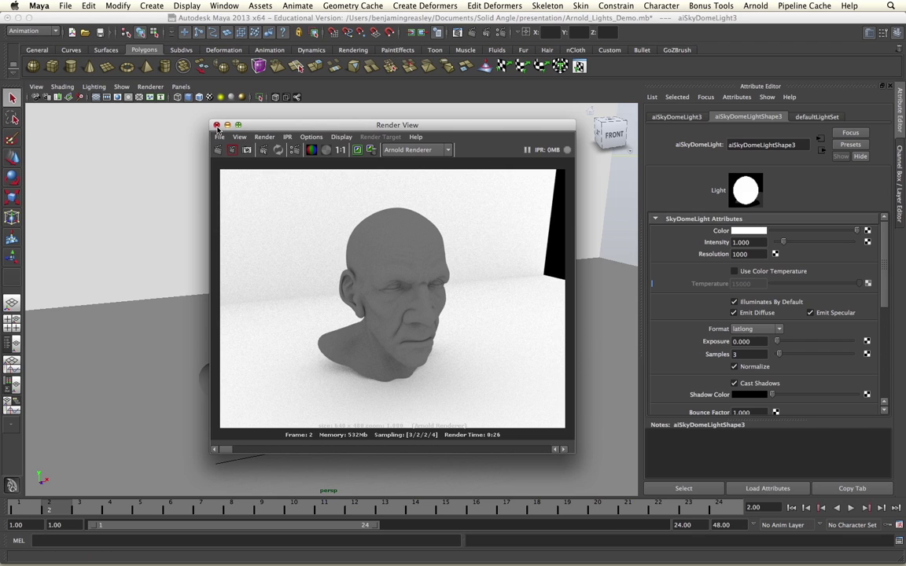
Render with 6 samples, settle on 4, and review then close Render Settings.
click(217, 126)
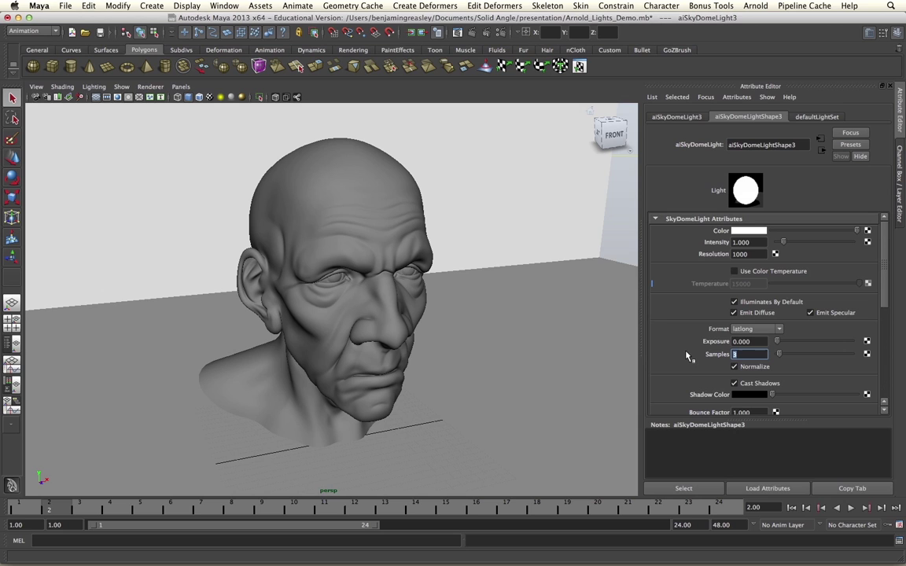
click(472, 33)
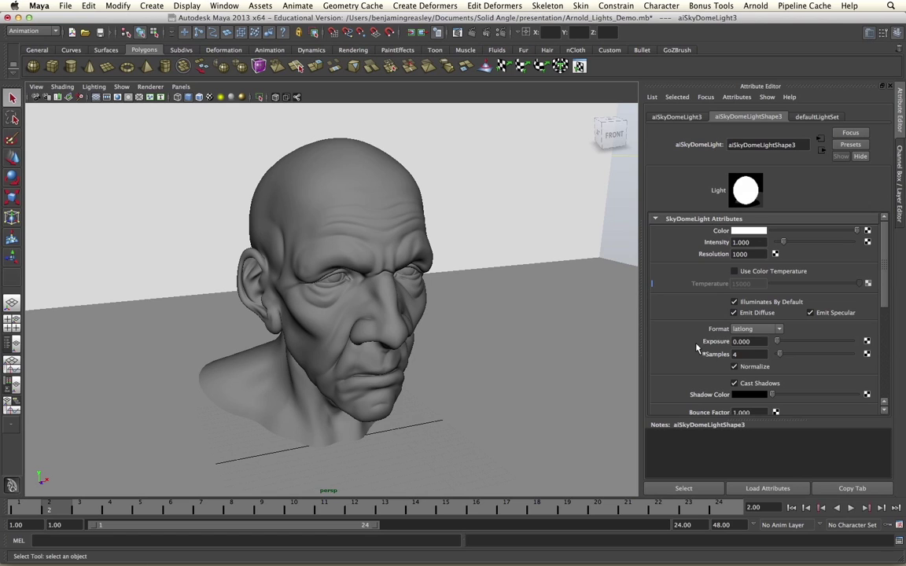
click(457, 32)
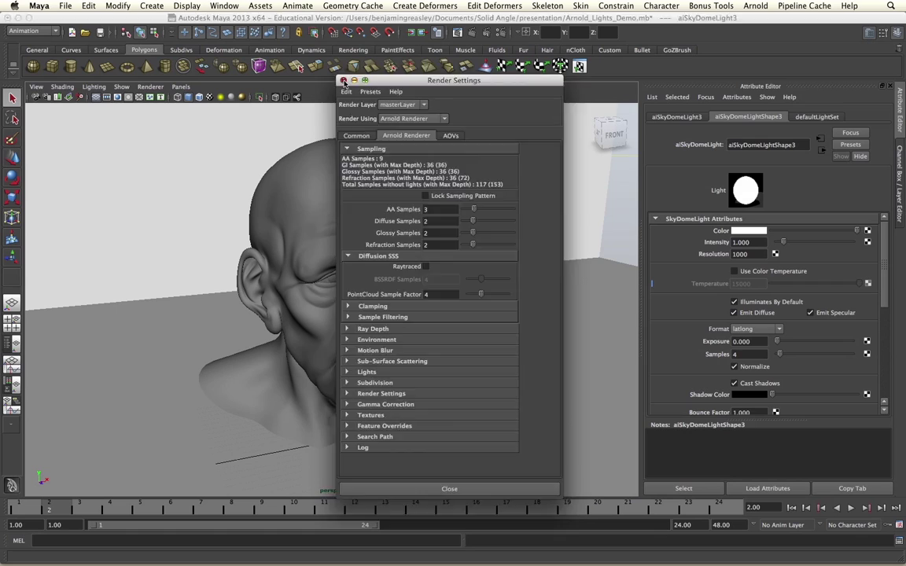
click(343, 81)
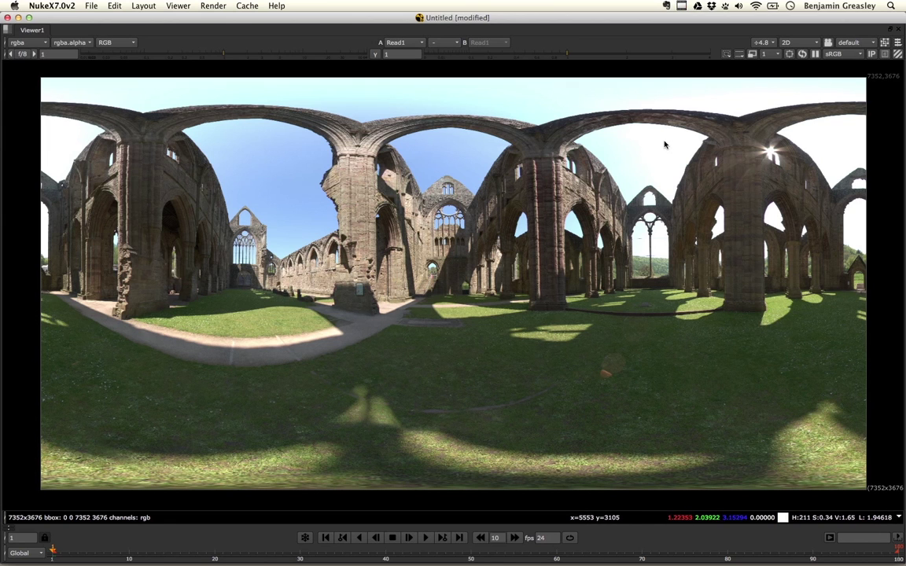
Zoom into the sun flare in the Nuke panorama, fit the image, and return to Maya.
key(2)
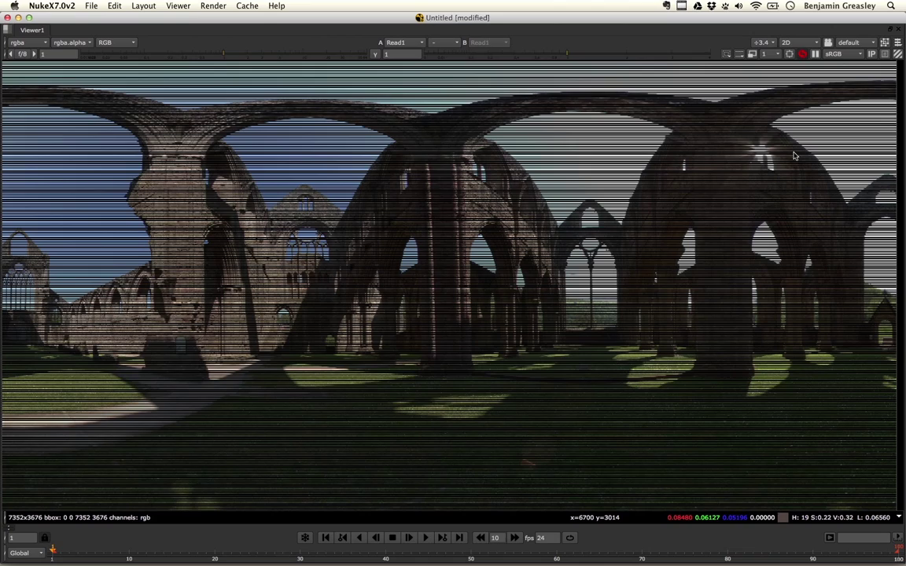
scroll(794, 156, up, 5)
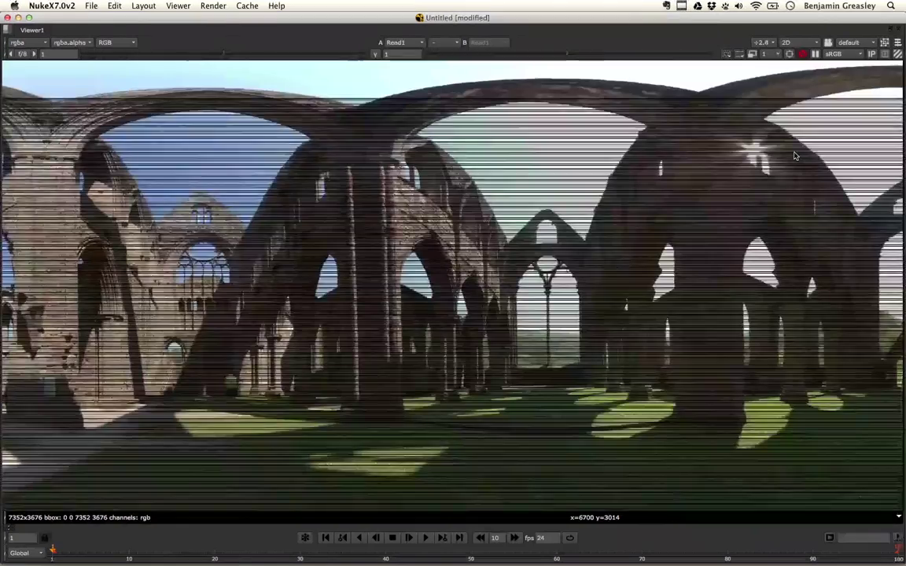
scroll(783, 118, up, 2)
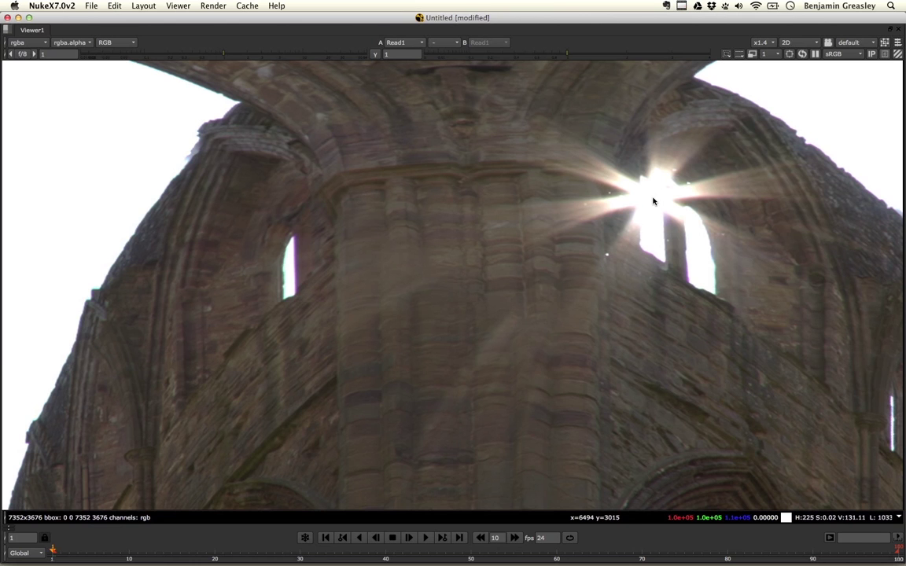
key(f)
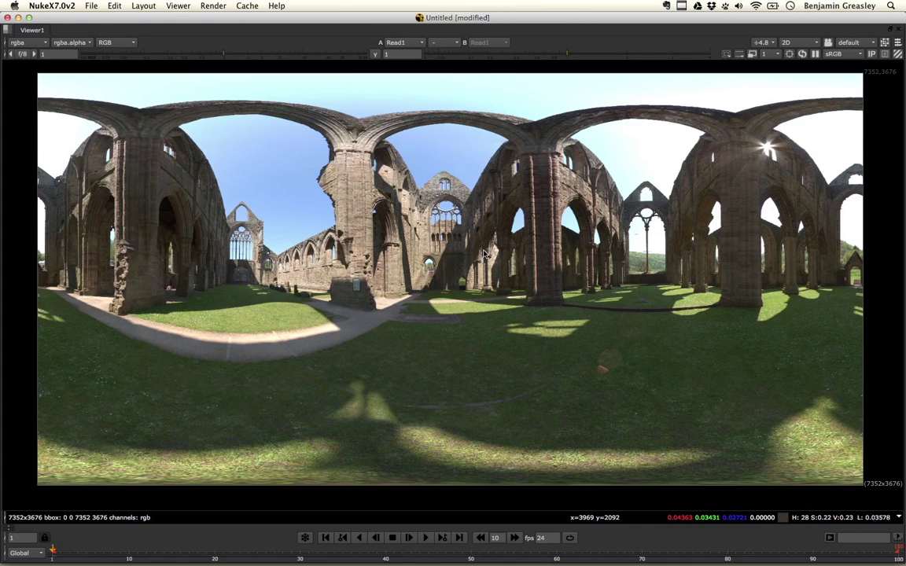
key(ctrl+Left)
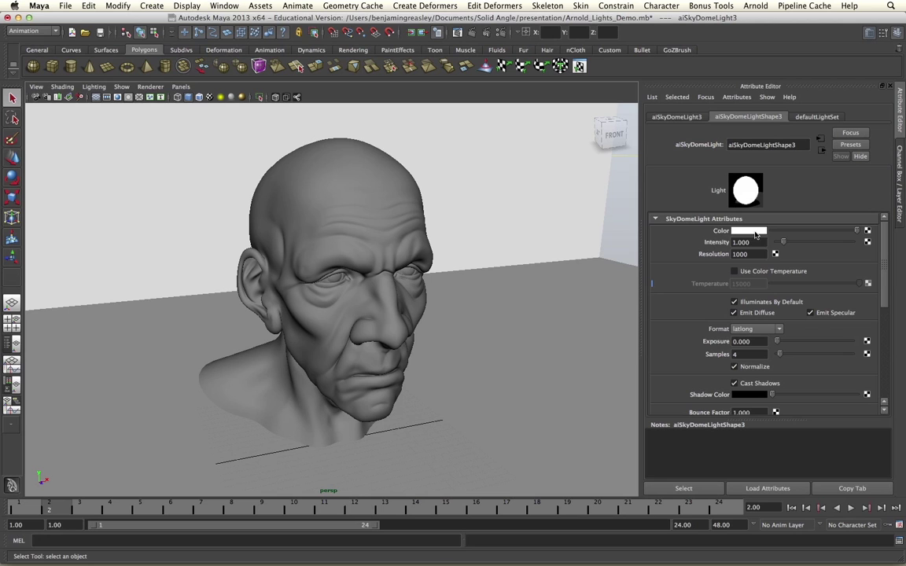
Map SphereVFX_HDRI_Amended.hdr through a File node onto the skydome Color, then orbit to view the ruins.
click(869, 233)
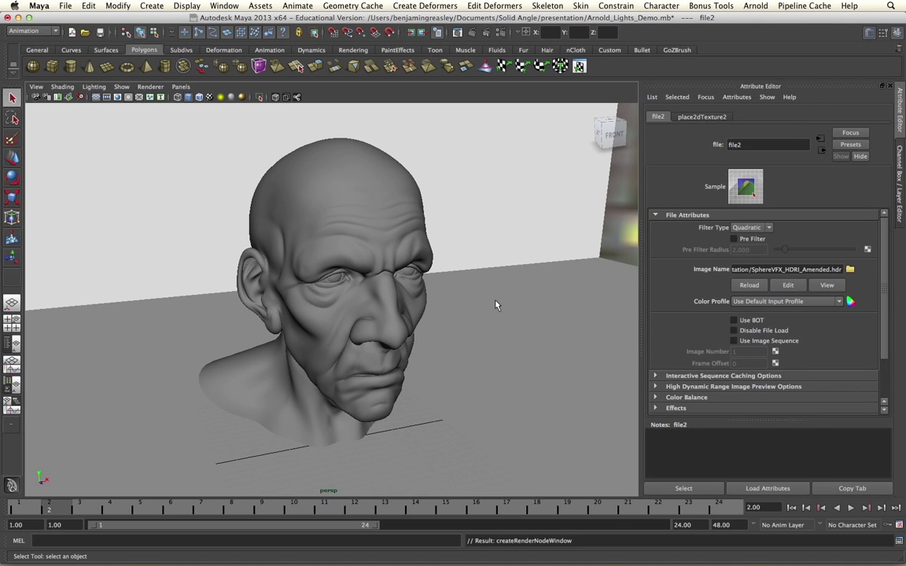
alt+drag(512, 313, 422, 301)
alt+right_drag(422, 302, 257, 318)
alt+drag(257, 318, 472, 291)
alt+right_drag(472, 291, 150, 286)
alt+drag(150, 287, 417, 285)
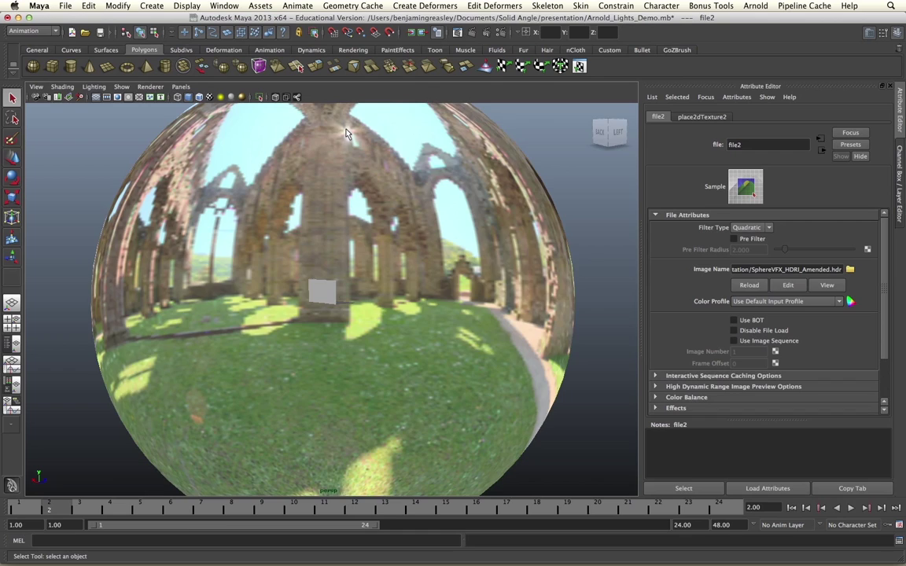
mouse_move(365, 267)
alt+mouse_down()
mouse_move(390, 271)
mouse_move(372, 271)
alt+mouse_up()
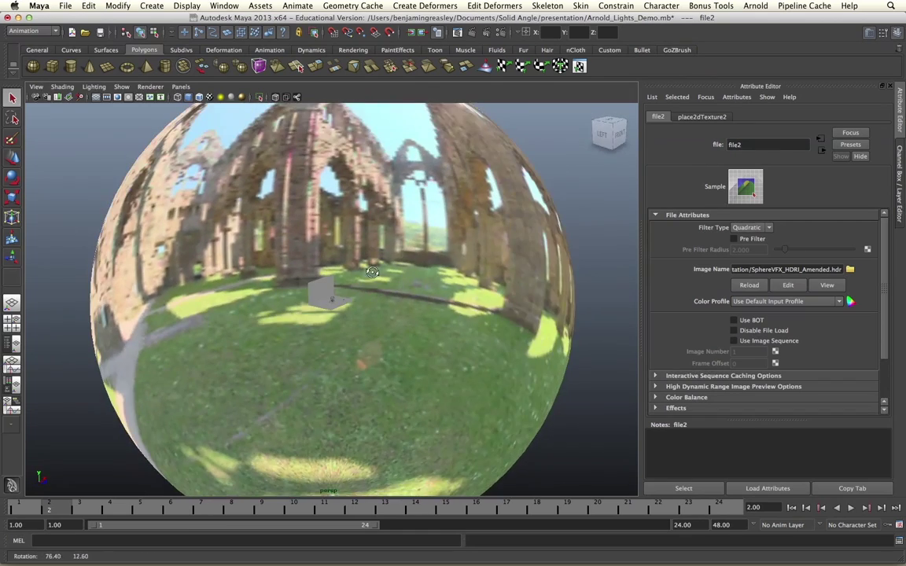
alt+right_drag(372, 271, 492, 308)
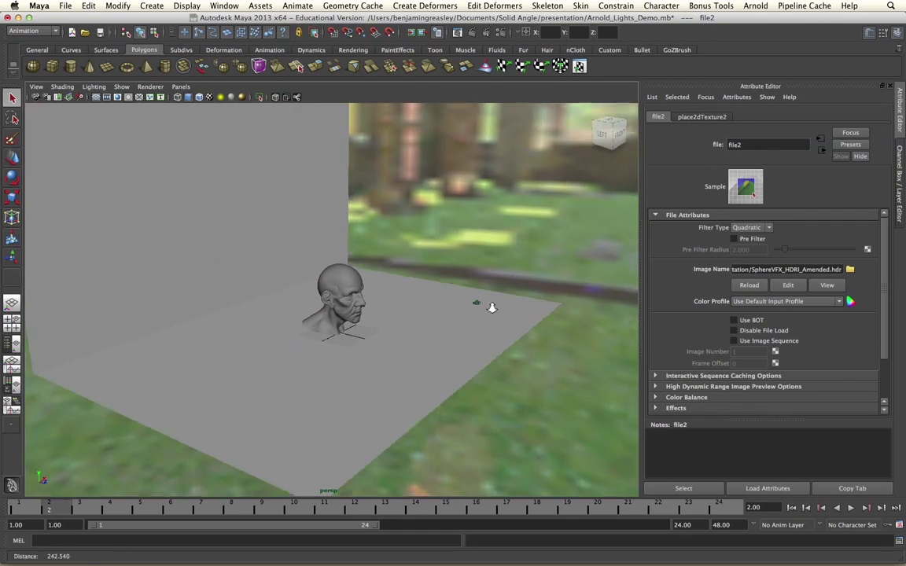
Select aiSkyDomeLight3, face the head to the camera, and review an HDRI-lit IPR render.
alt+drag(492, 308, 436, 336)
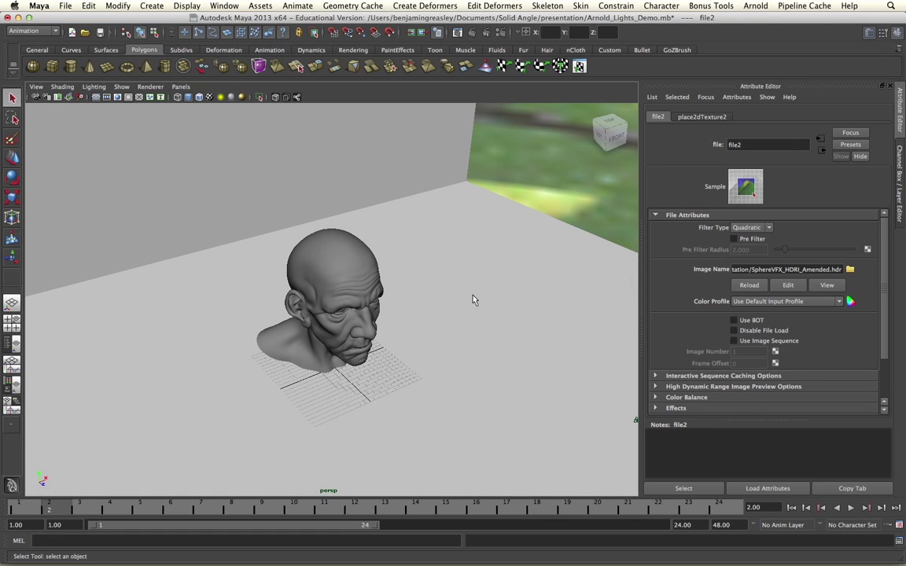
click(503, 173)
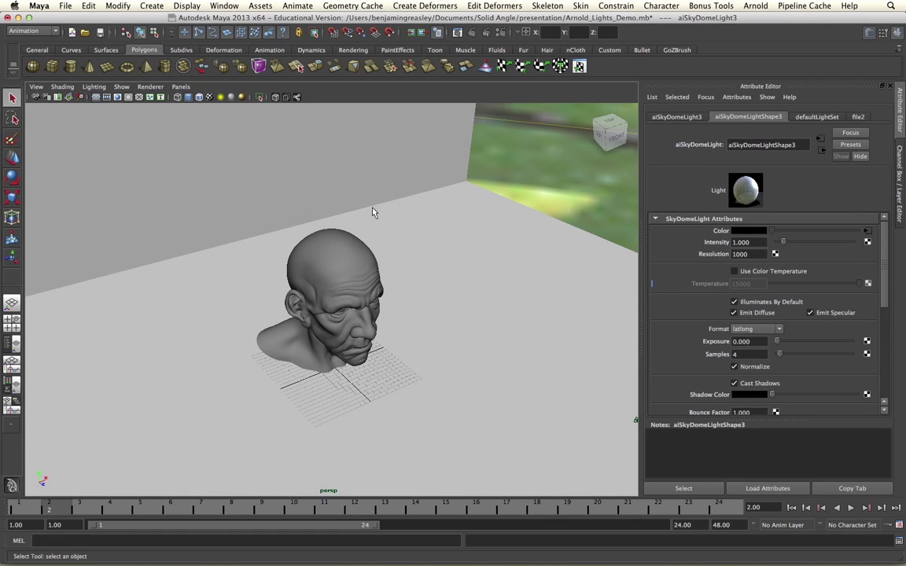
alt+drag(539, 118, 475, 243)
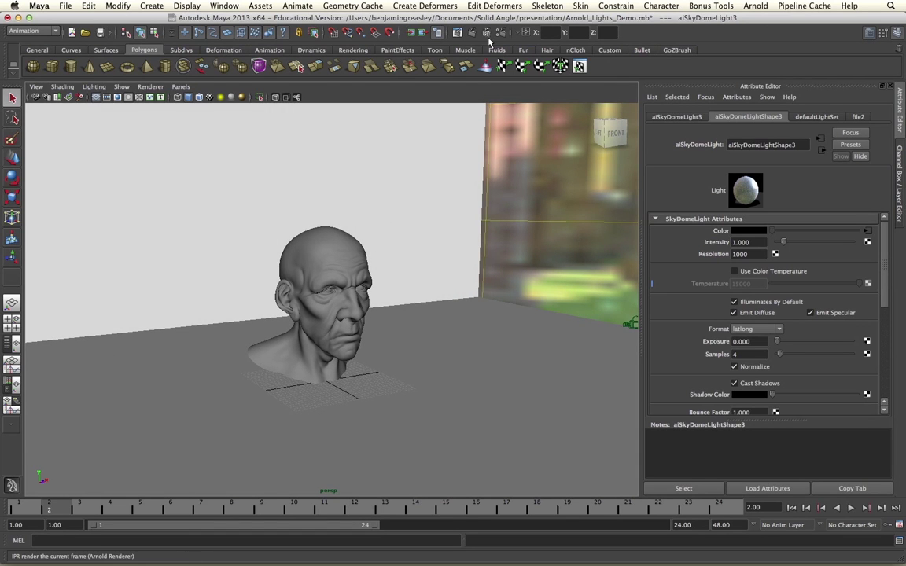
click(421, 33)
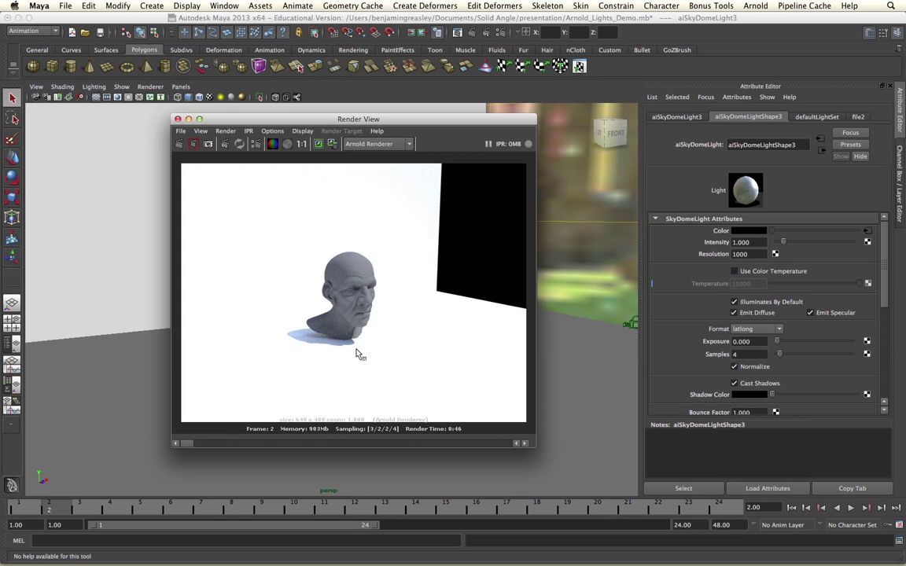
click(178, 119)
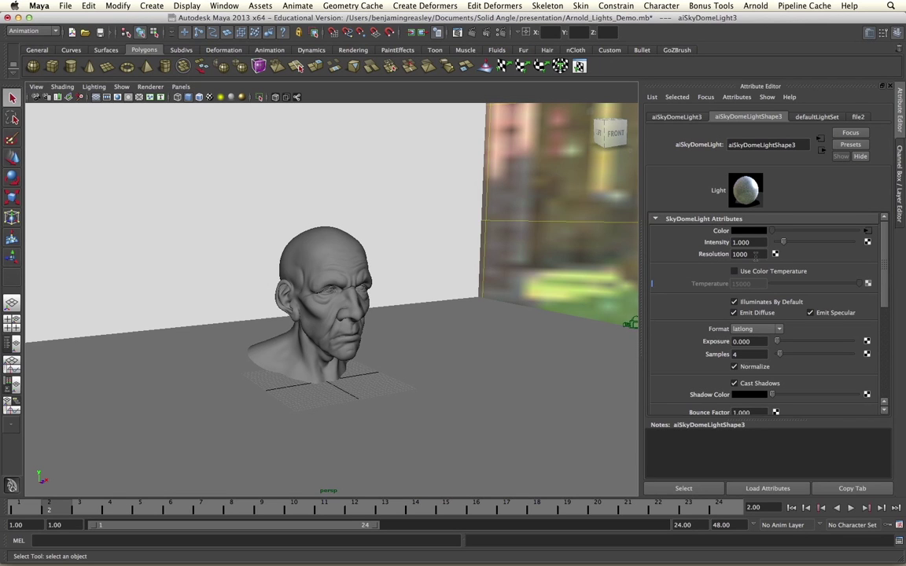
Set the skydome light resolution to 7300, keep latlong format, and render the head in Arnold.
double_click(754, 254)
key(Return)
click(780, 330)
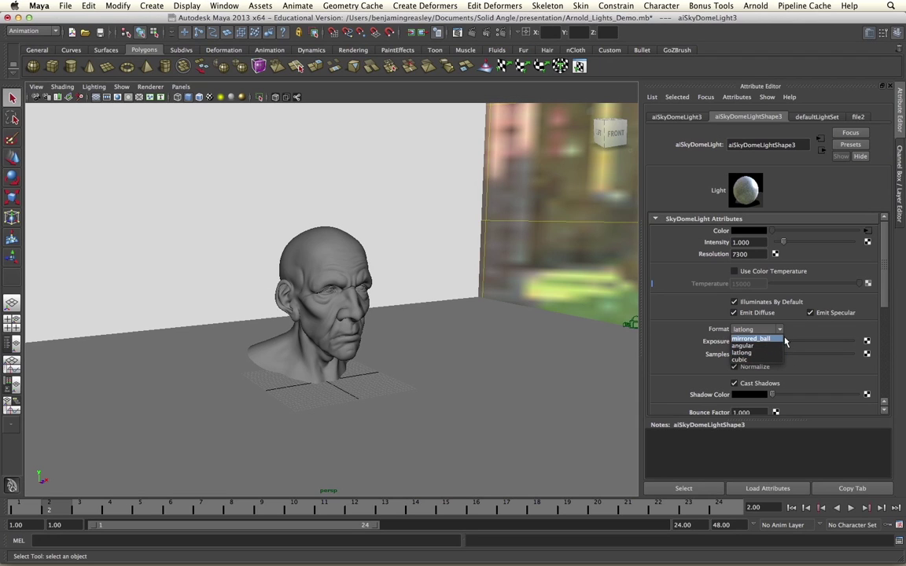
click(820, 333)
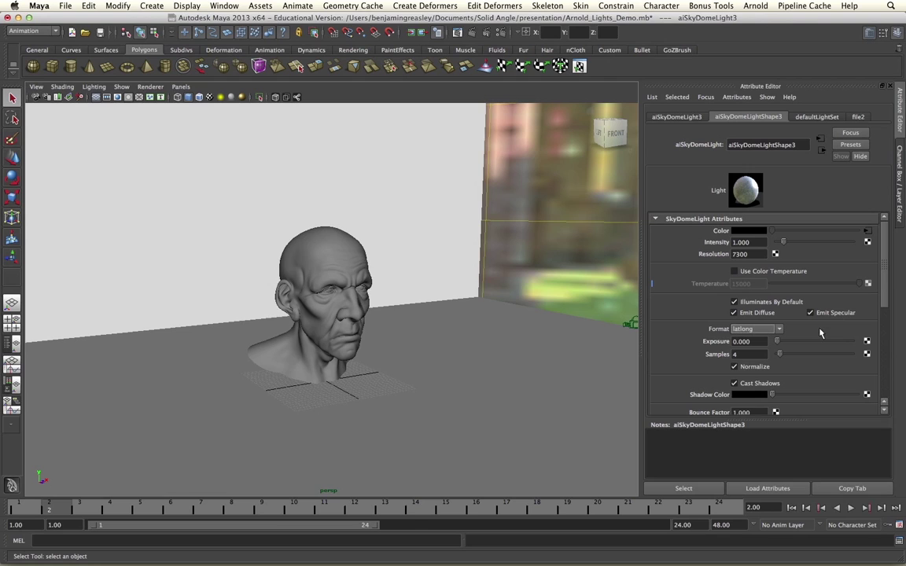
click(473, 33)
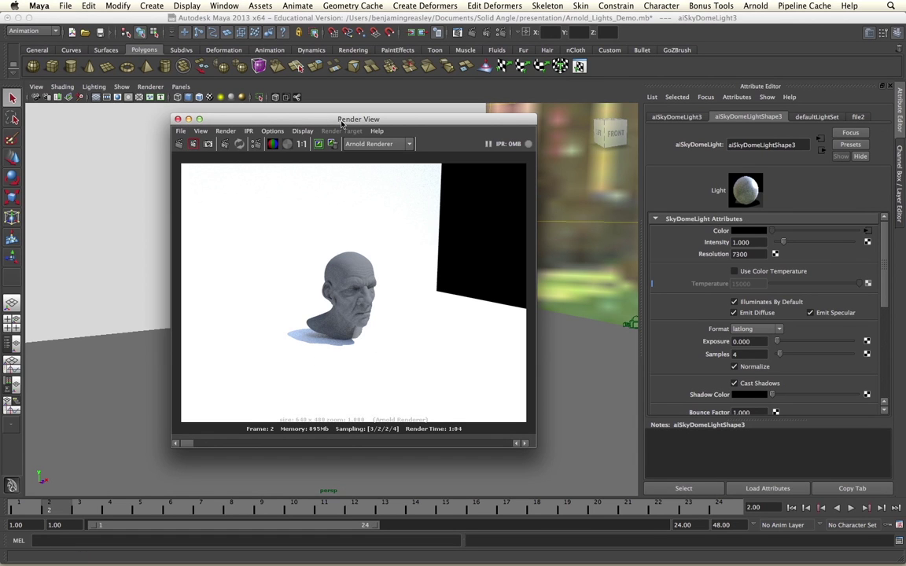
Select the head and set its aiStandard3 diffuse weight to 0.
drag(341, 124, 467, 130)
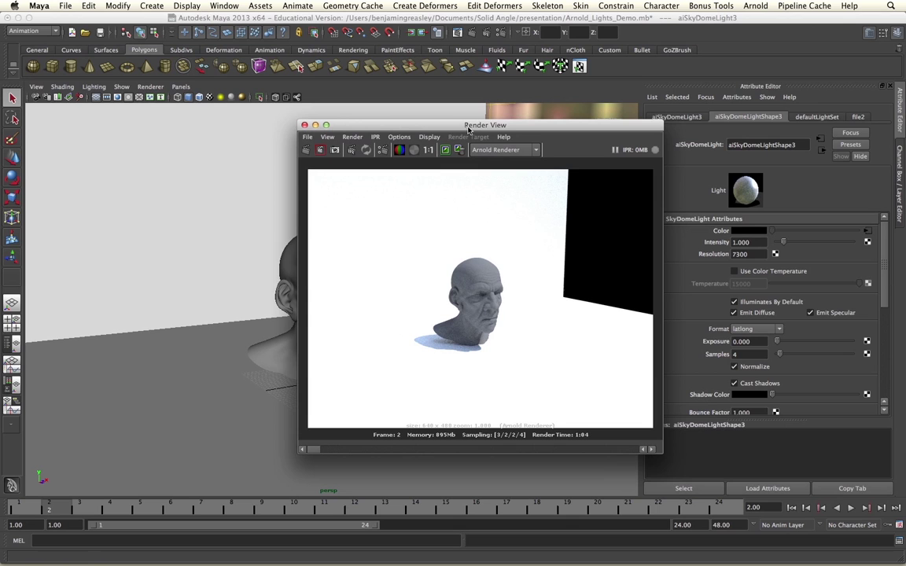
click(282, 275)
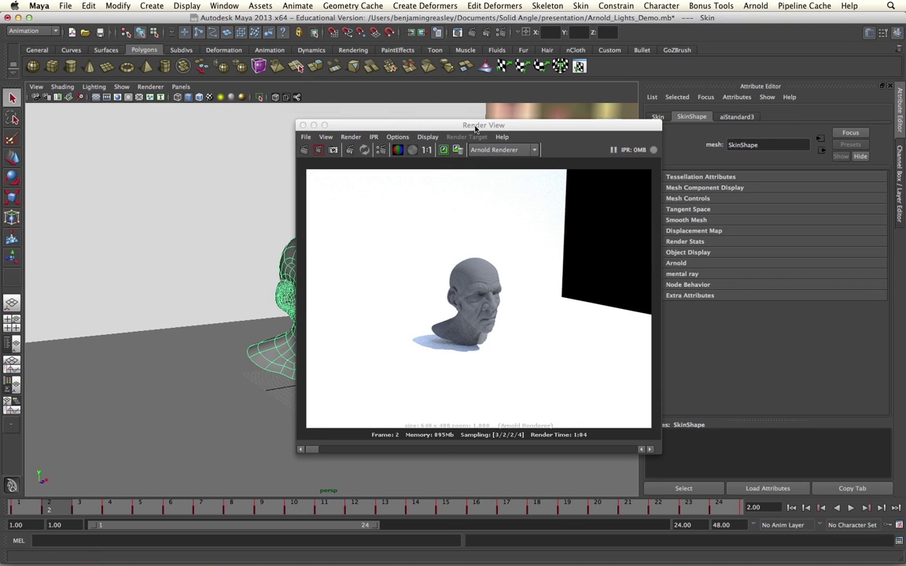
drag(475, 128, 286, 135)
alt+right_drag(529, 284, 648, 315)
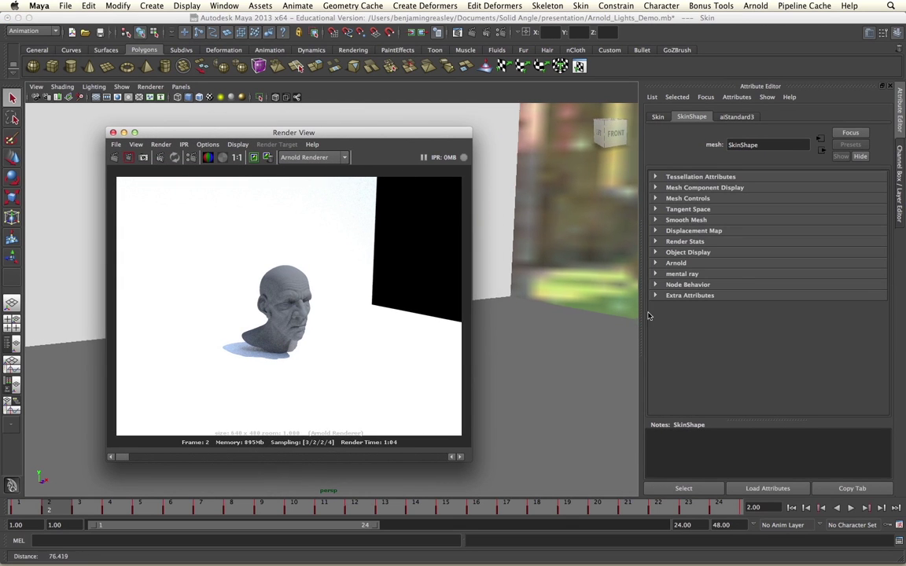
click(118, 131)
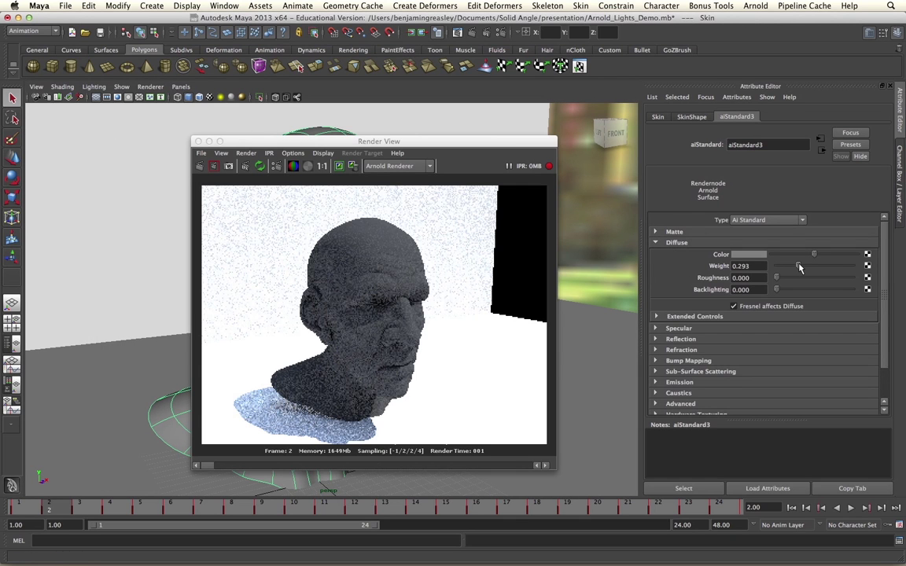
drag(800, 269, 776, 266)
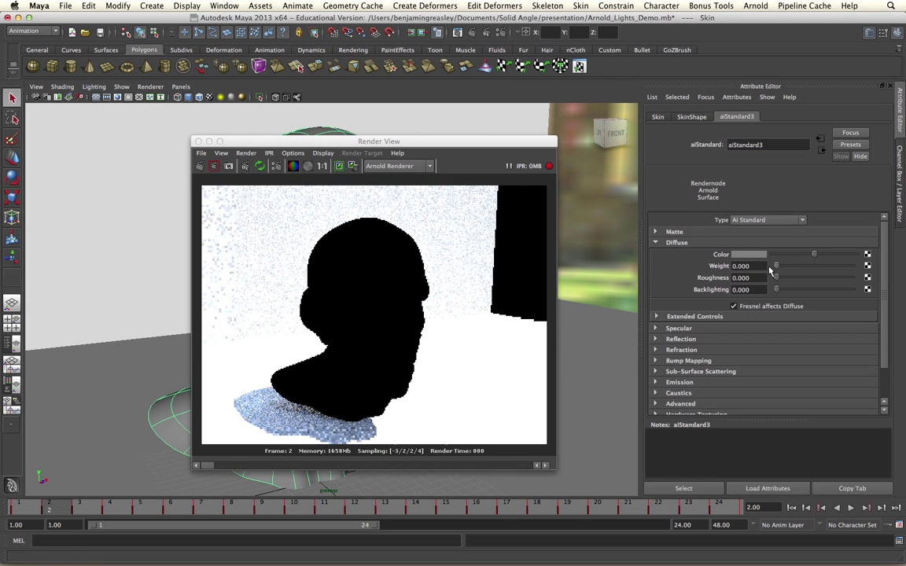
Test the head shader's reflection weight at 1, then set it back to 0.
click(678, 339)
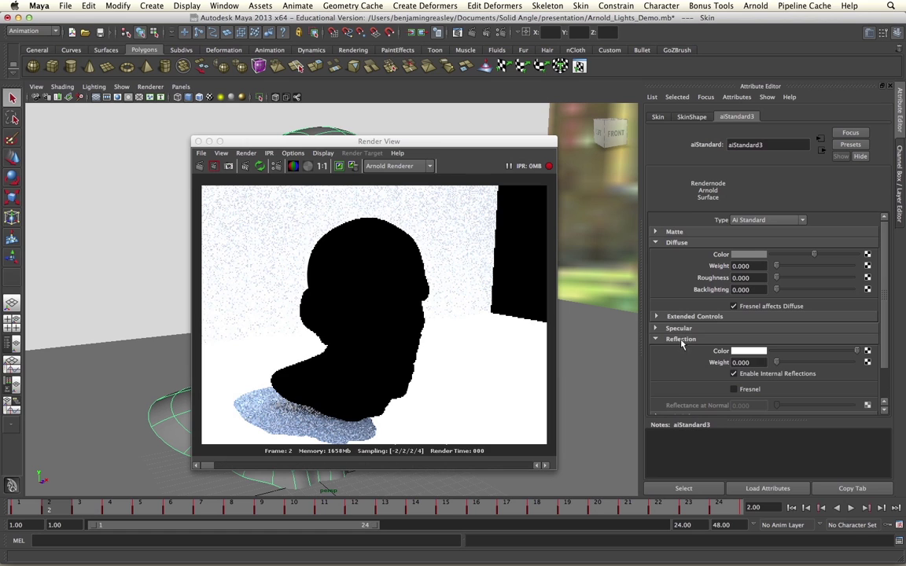
scroll(680, 339, down, 2)
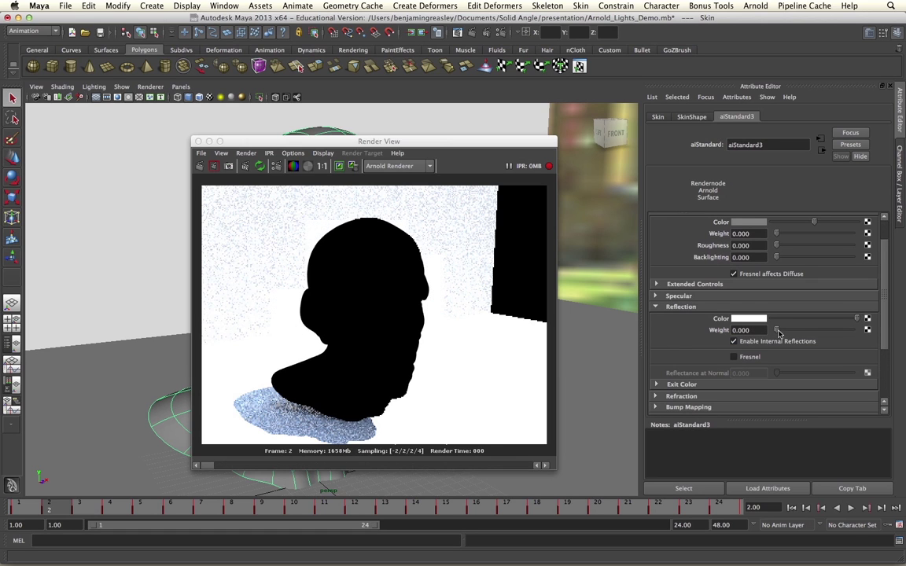
drag(778, 334, 894, 335)
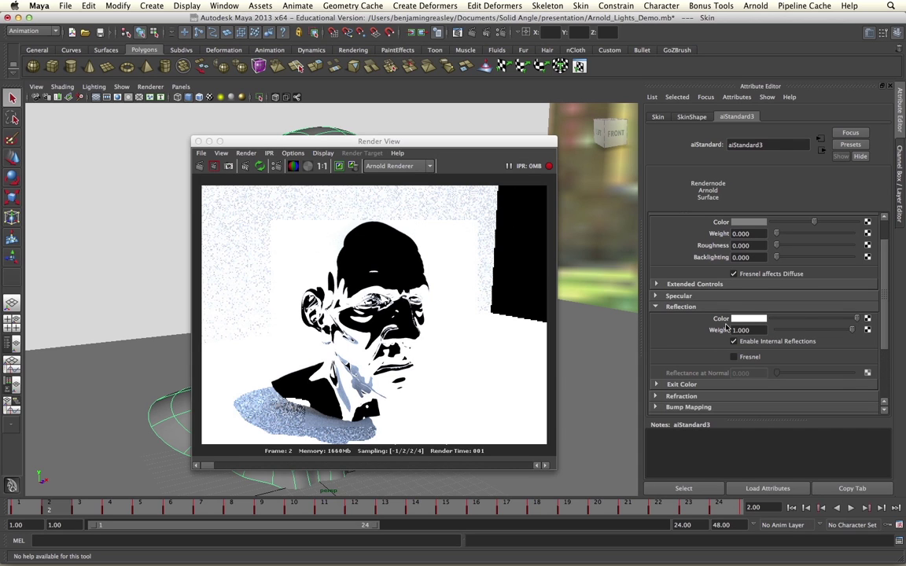
drag(815, 328, 794, 331)
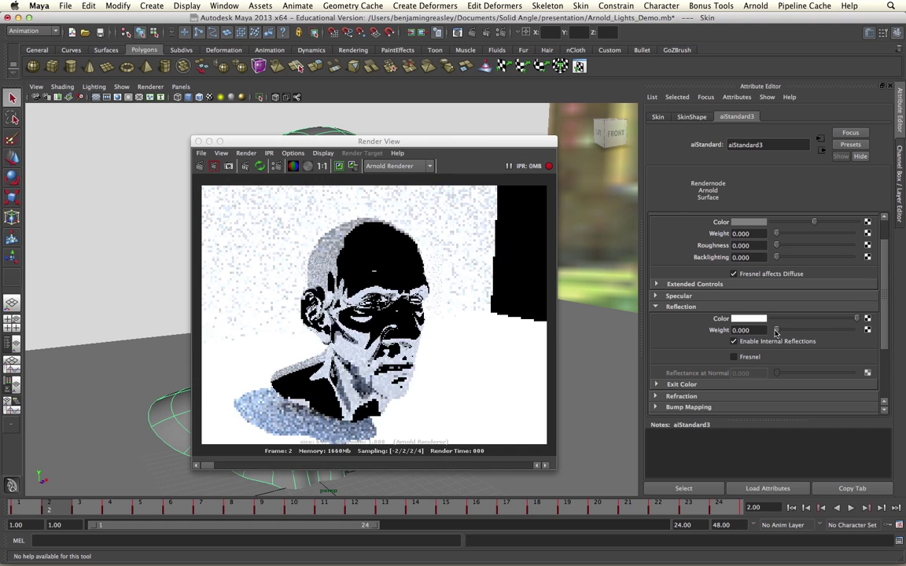
Give the head shader specular weight 1.0 and roughness about 0.307.
click(680, 308)
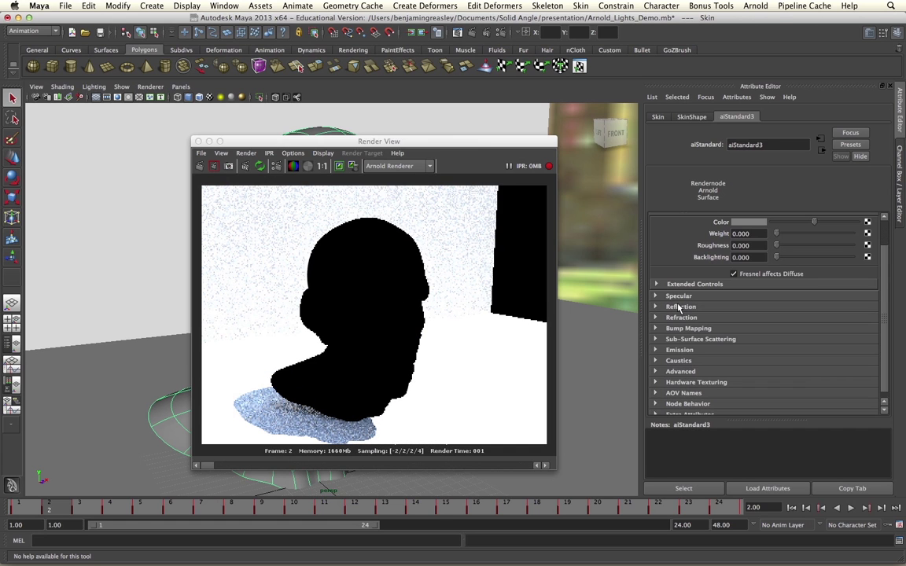
click(717, 296)
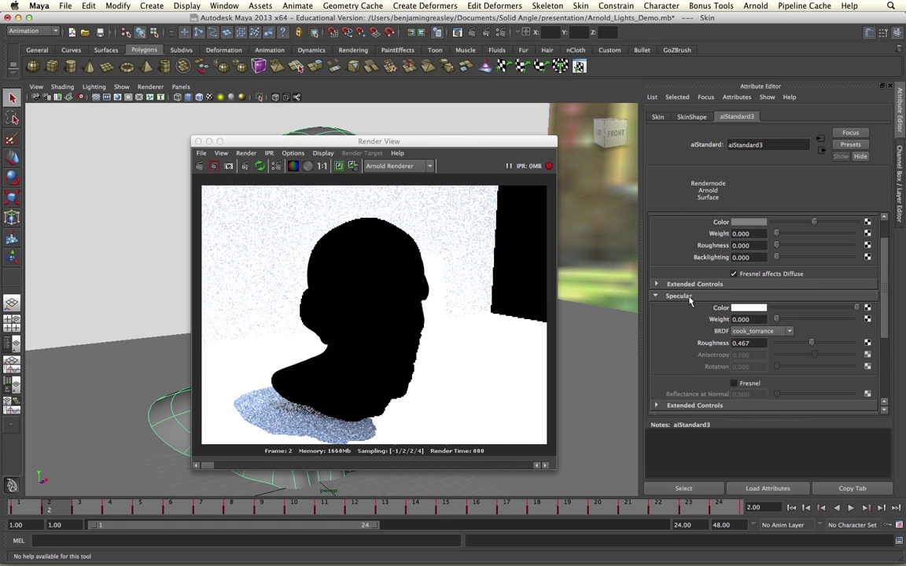
drag(777, 320, 852, 319)
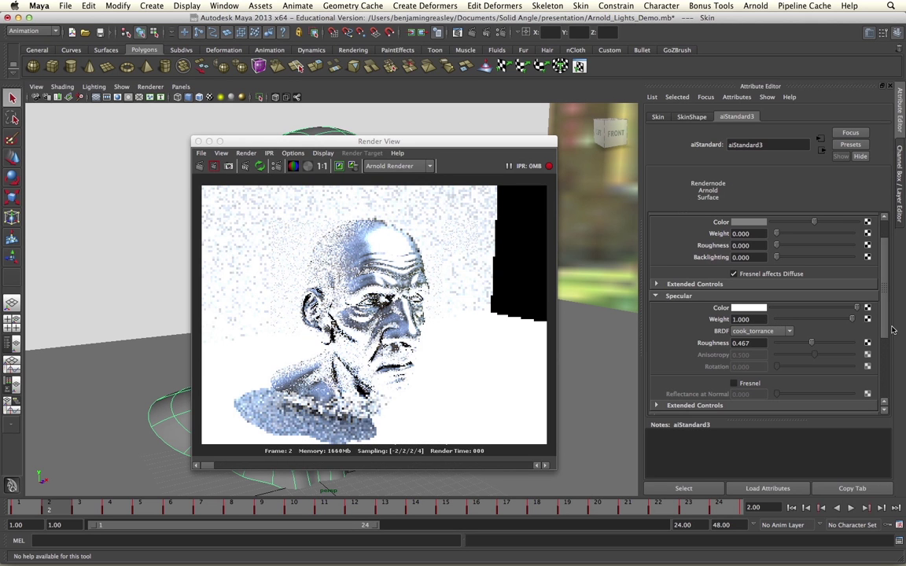
drag(810, 344, 776, 344)
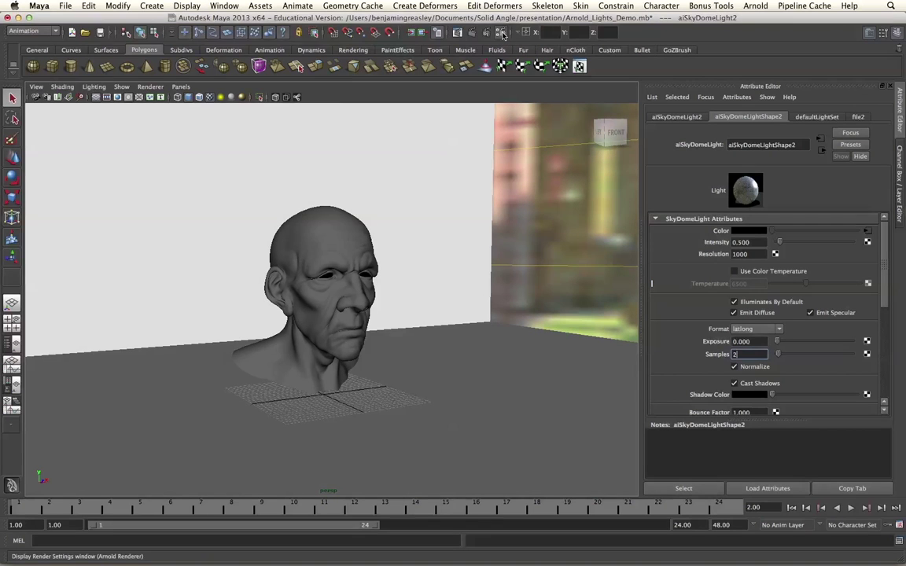
Create an aiSky sky shader as the Arnold Environment background in Render Settings.
click(437, 31)
drag(280, 55, 433, 61)
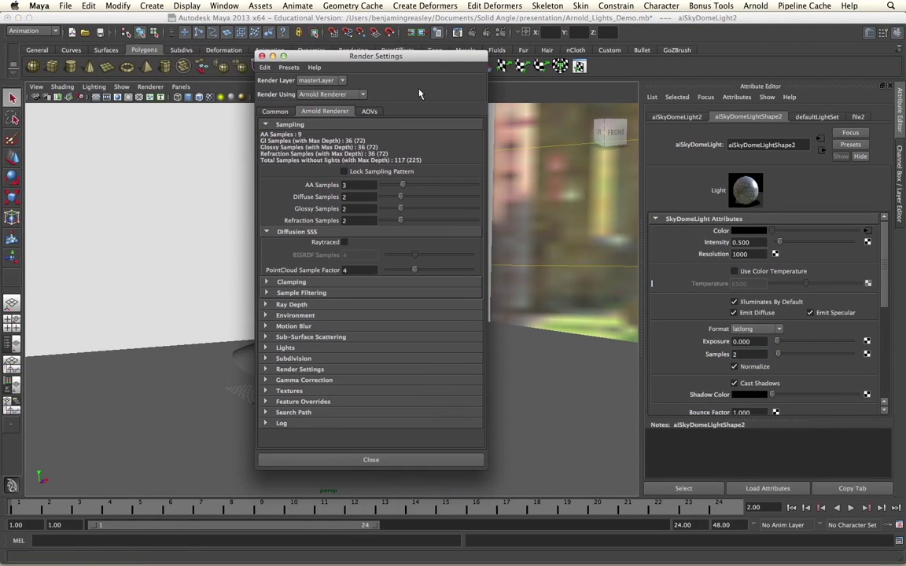
click(314, 316)
scroll(328, 306, down, 1)
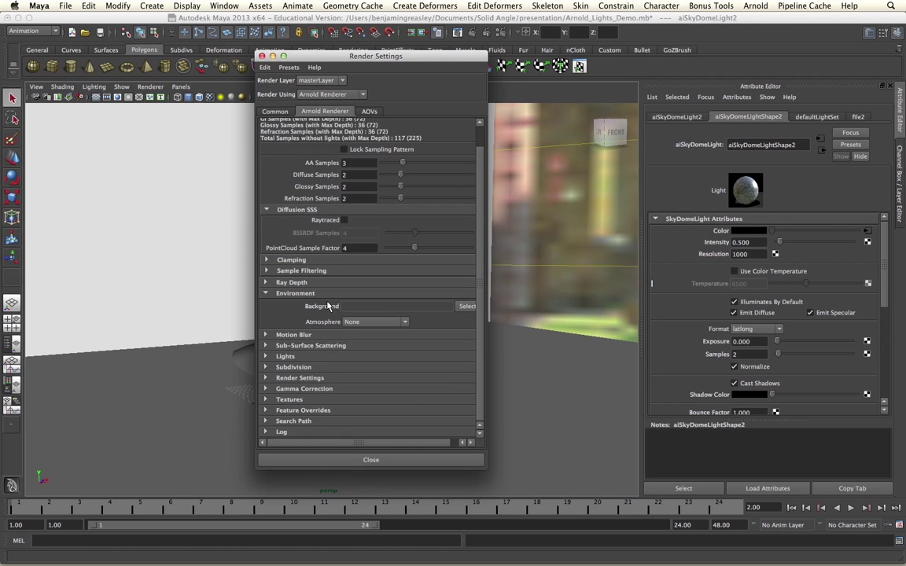
right_click(374, 312)
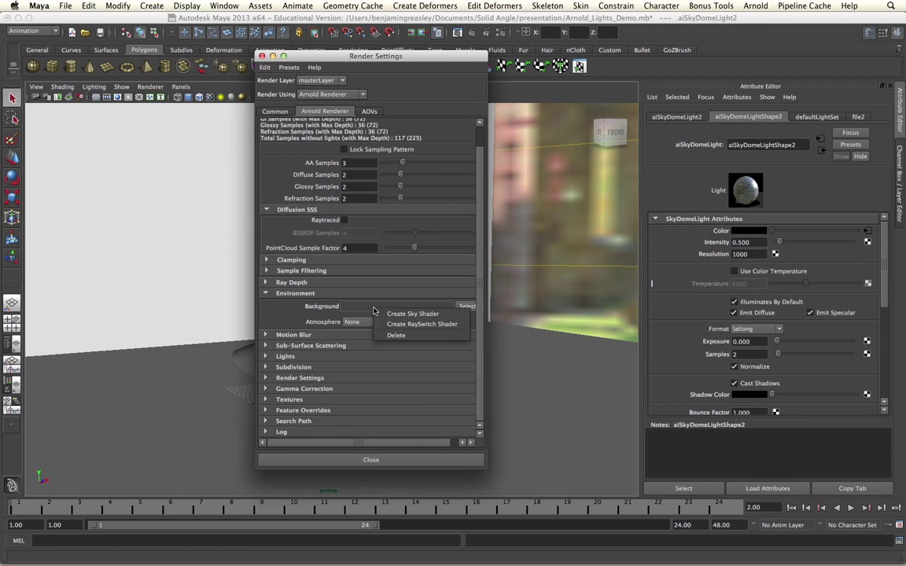
click(444, 315)
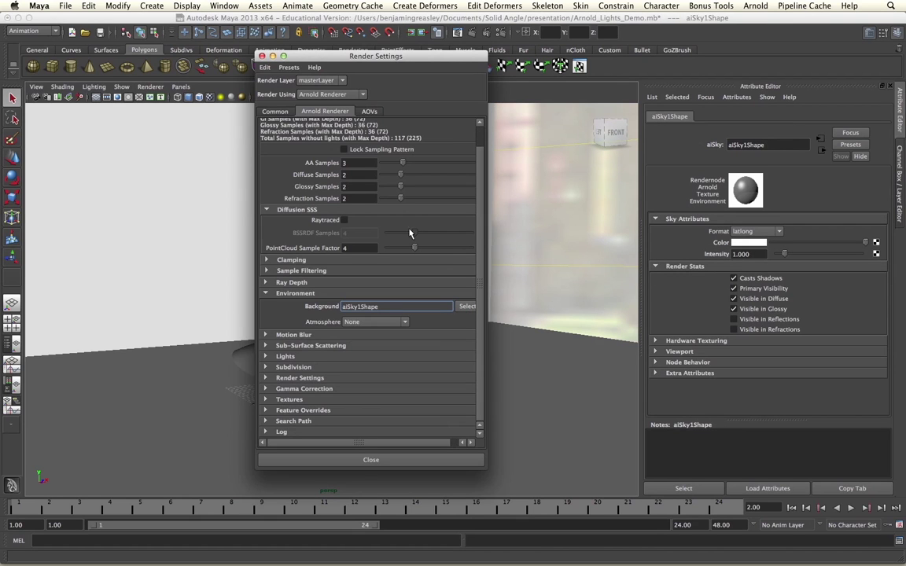
click(262, 55)
alt+right_drag(504, 234, 295, 244)
Scale the aiSky sphere up so it surrounds the head and backdrop.
key(e)
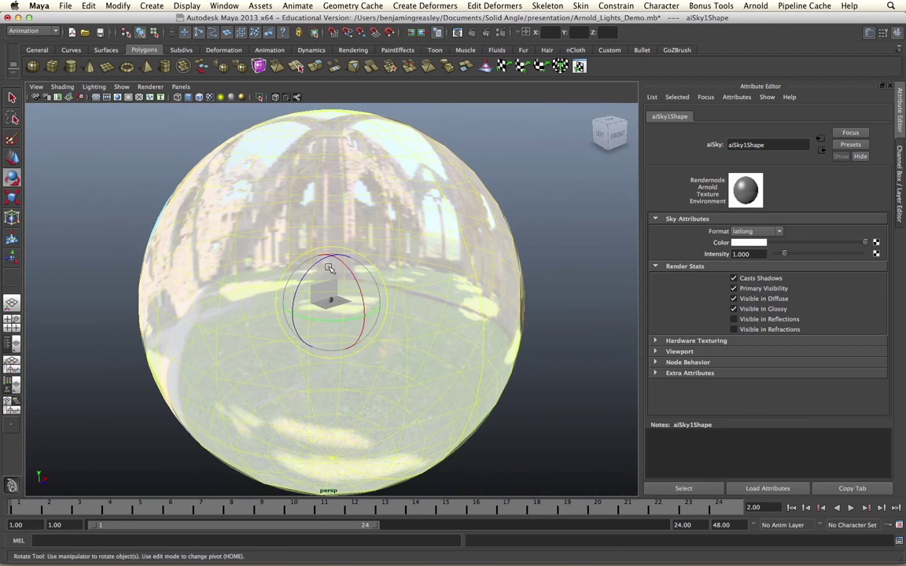
key(r)
drag(313, 305, 394, 314)
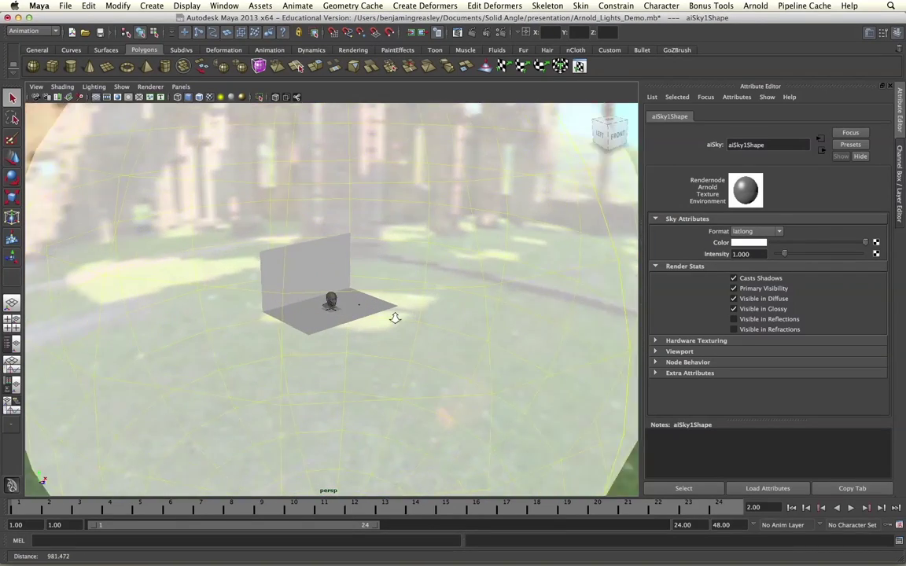
key(q)
alt+drag(229, 323, 351, 325)
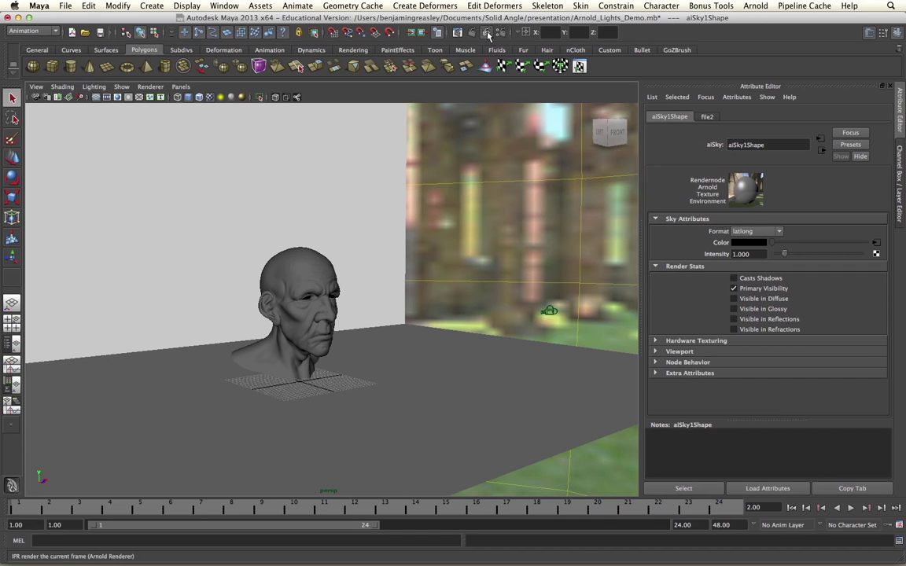
Run an Arnold IPR render showing the HDRI ruins behind the head.
click(457, 32)
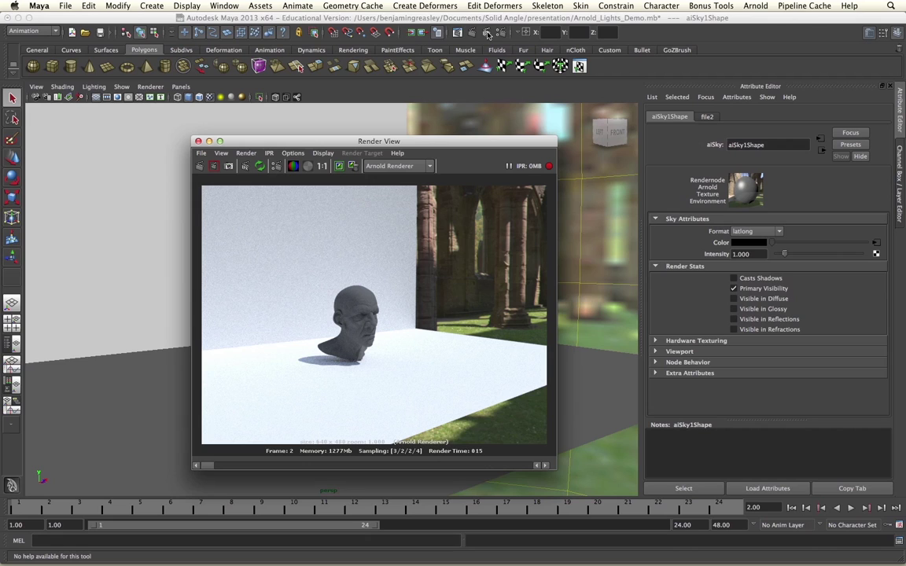